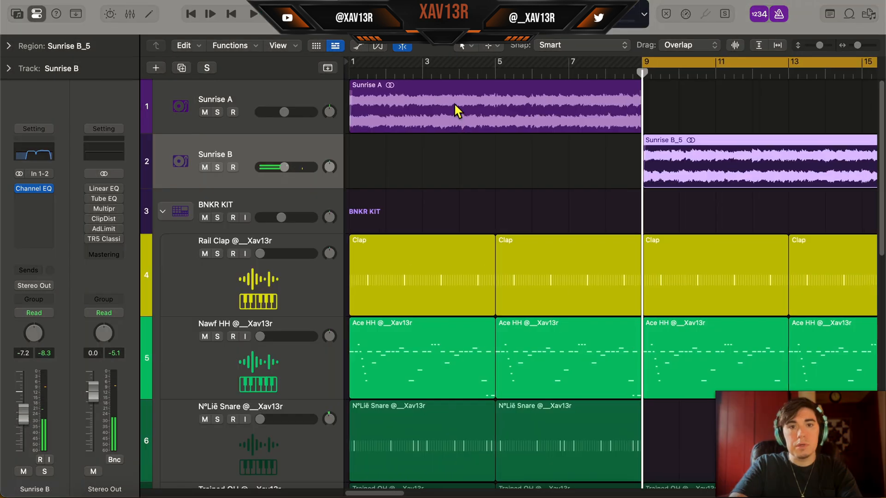
Select the Sunrise A region on track 1 and set the cycle range to its length
left_click(456, 104)
key("u")
scroll(458, 105, "left", 1)
scroll(458, 105, "right", 1)
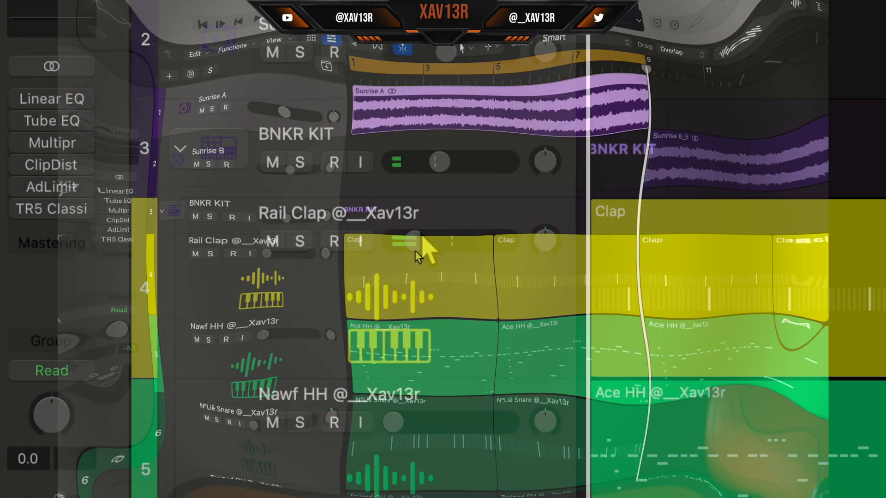
Raise the volume of the Rail Clap and Nawf HH tracks while the Sunrise A section plays
left_click_drag(261, 253, 281, 253)
left_click_drag(439, 241, 484, 241)
left_click_drag(393, 422, 442, 422)
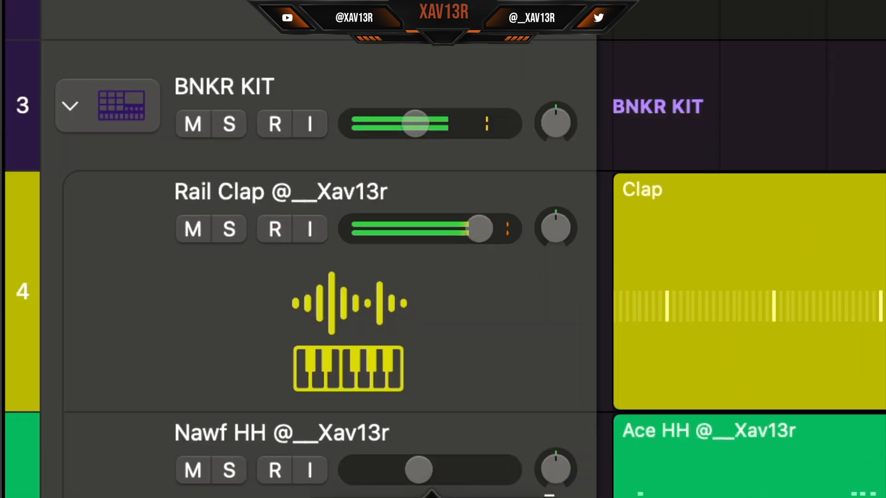
left_click_drag(418, 469, 465, 470)
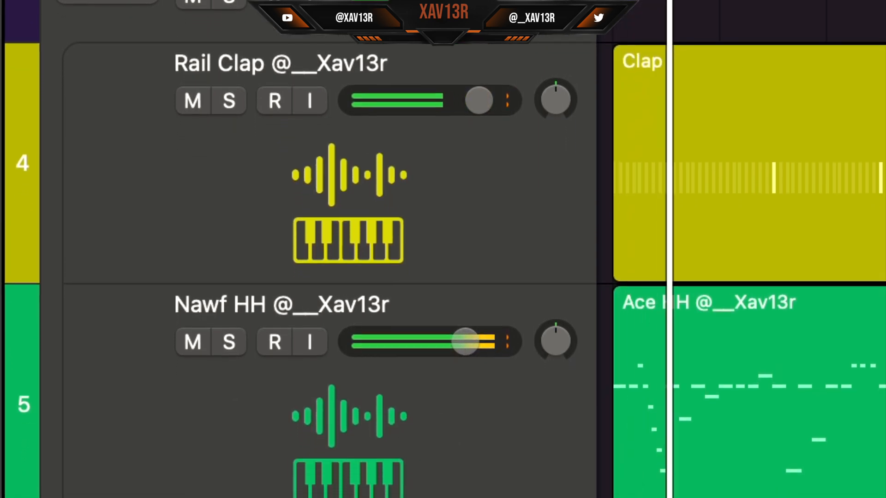
Raise the volume of the N°Liē Snare and Trained OH tracks to balance them with the other drums
left_click_drag(458, 495, 465, 496)
left_click_drag(465, 414, 467, 414)
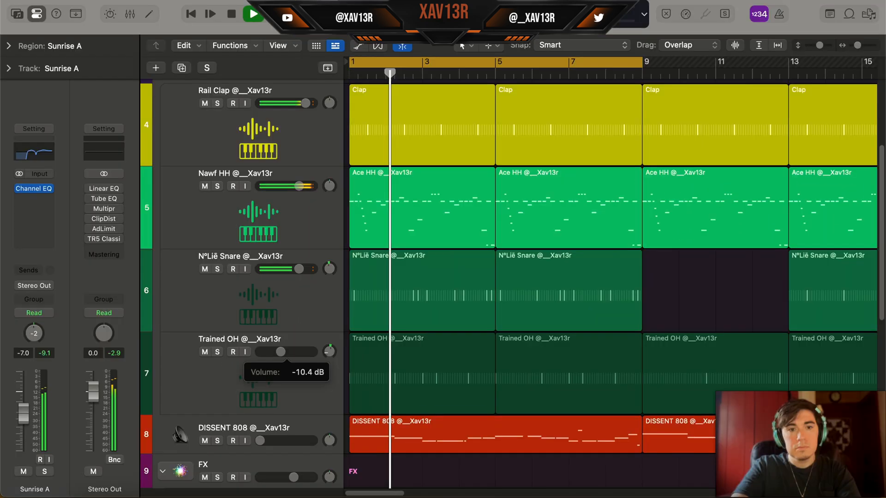
left_click_drag(280, 352, 298, 357)
Set the DISSENT 808 track volume to 0.0 dB and listen to it against the drums and melody
scroll(298, 357, "down", 4)
key("space")
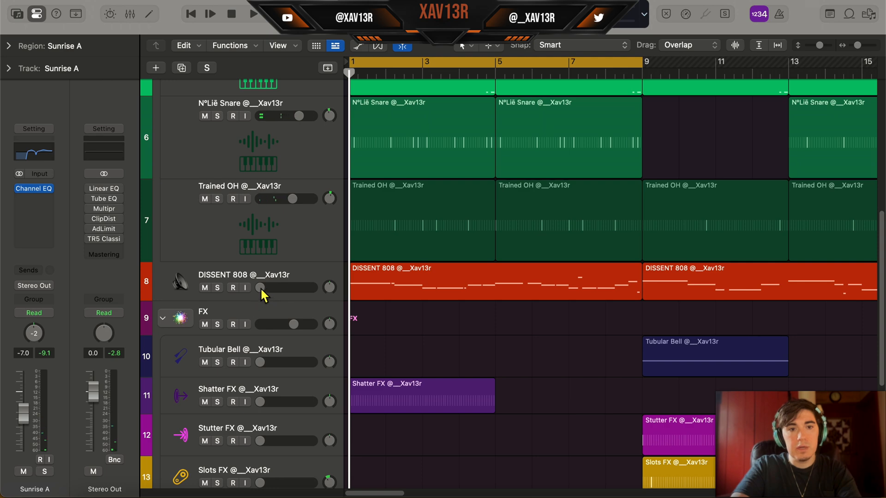
double_click(283, 287)
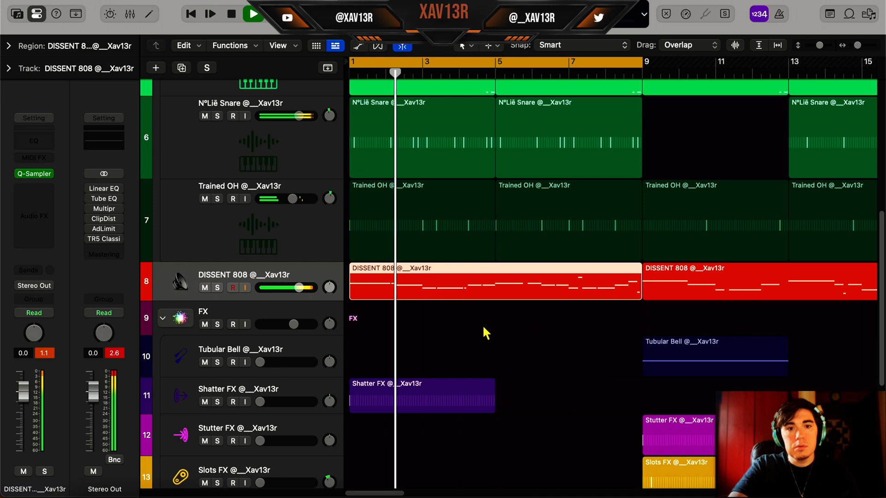
scroll(483, 324, "up", 1)
scroll(483, 325, "up", 10)
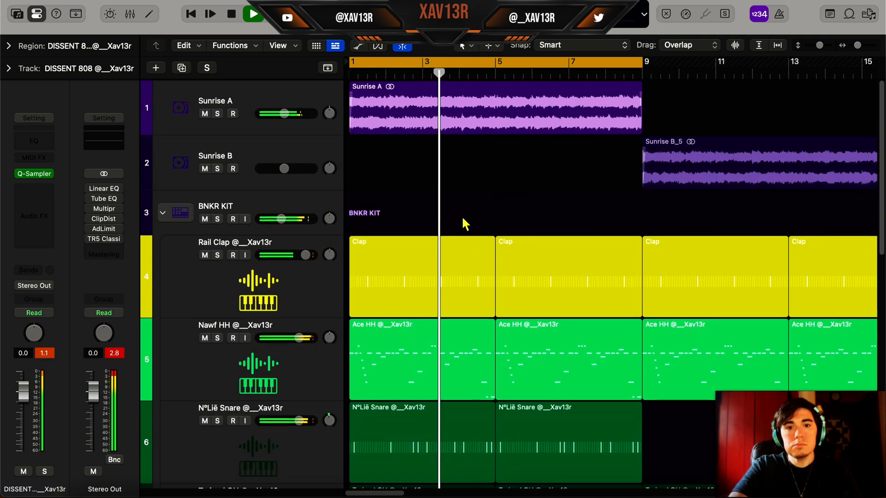
scroll(461, 214, "up", 2)
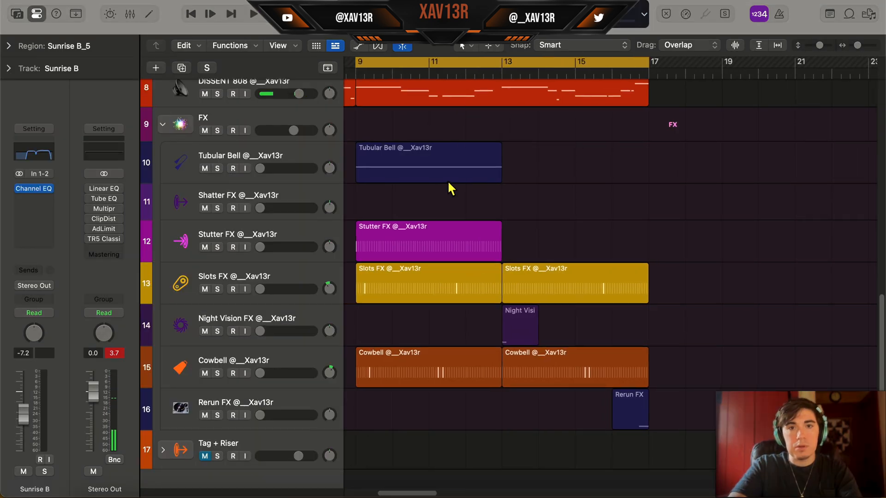
Set the Tubular Bell volume to +3.9 dB and the Stutter FX volume to -15.6 dB during playback from bar 9
scroll(446, 180, "up", 10)
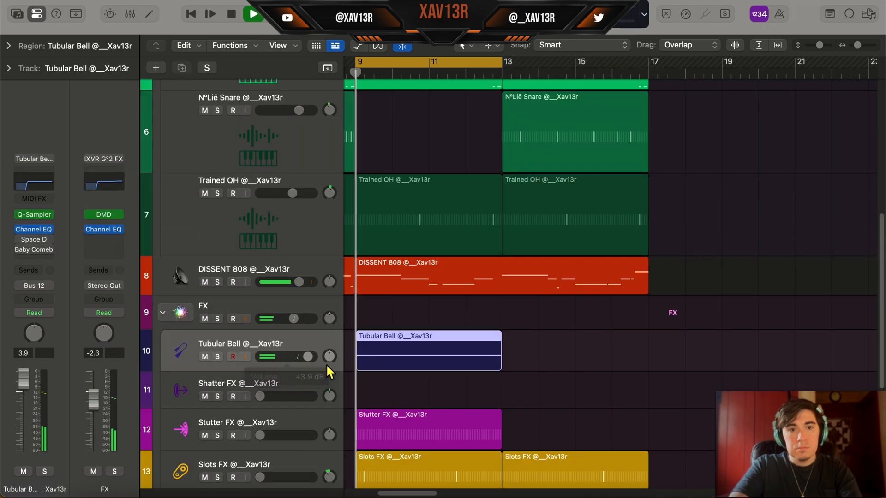
scroll(360, 363, "down", 5)
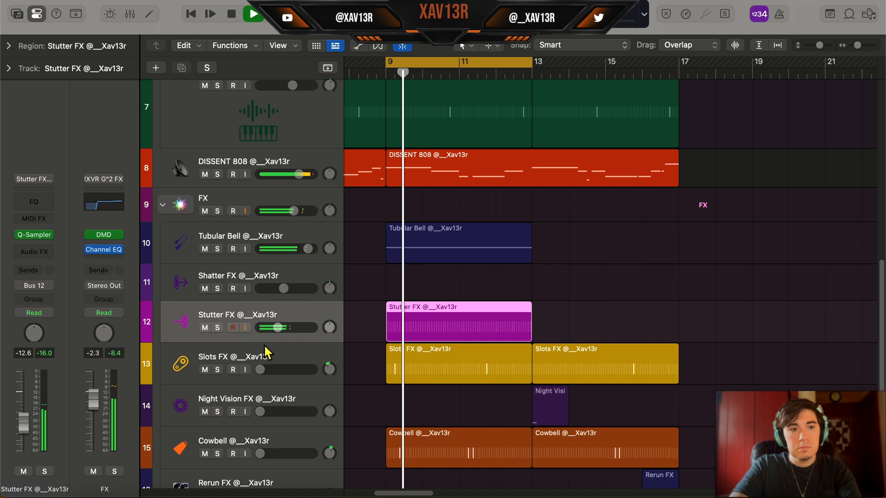
key("space")
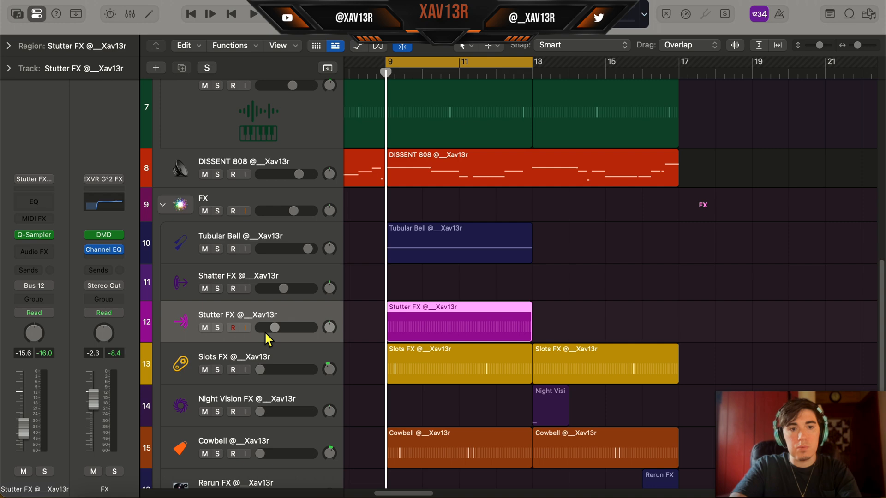
Set the Slots FX volume to -3.4 dB and the Cowbell volume to +5.3 dB while the section plays
left_click(340, 363)
key("space")
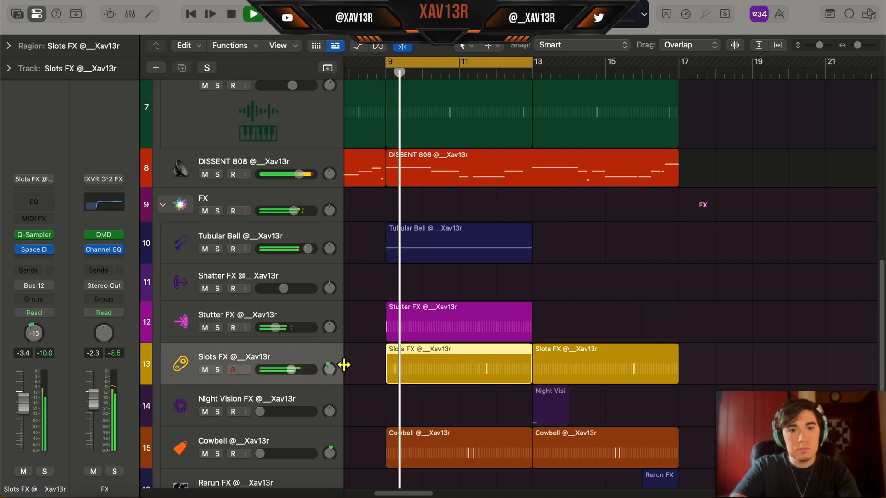
left_click_drag(259, 453, 307, 454)
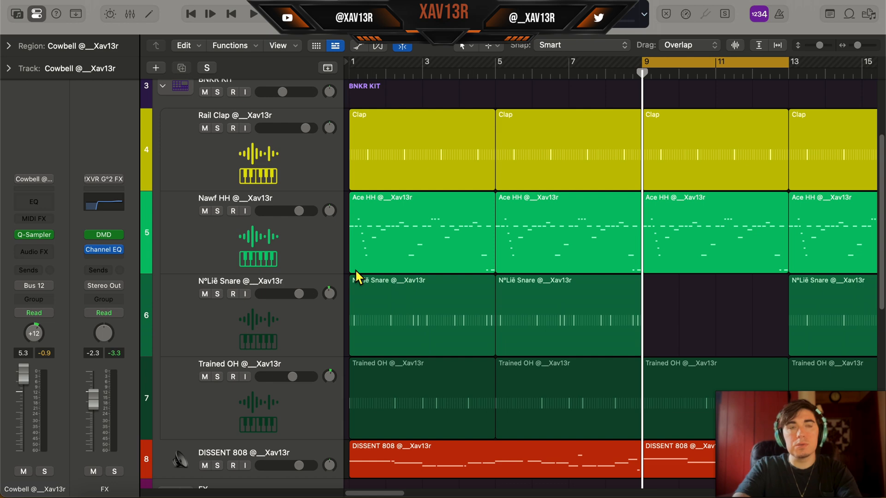
Set the Night Vision FX track volume to -2.9 dB while its region plays at bar 13
scroll(704, 259, "down", 10)
scroll(707, 264, "right", 10)
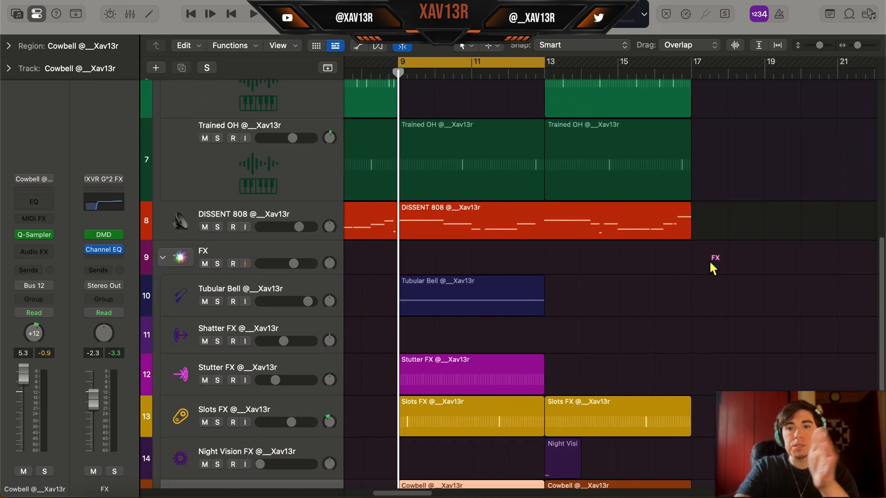
scroll(709, 261, "down", 5)
key("space")
left_click(323, 321)
left_click_drag(291, 320, 292, 320)
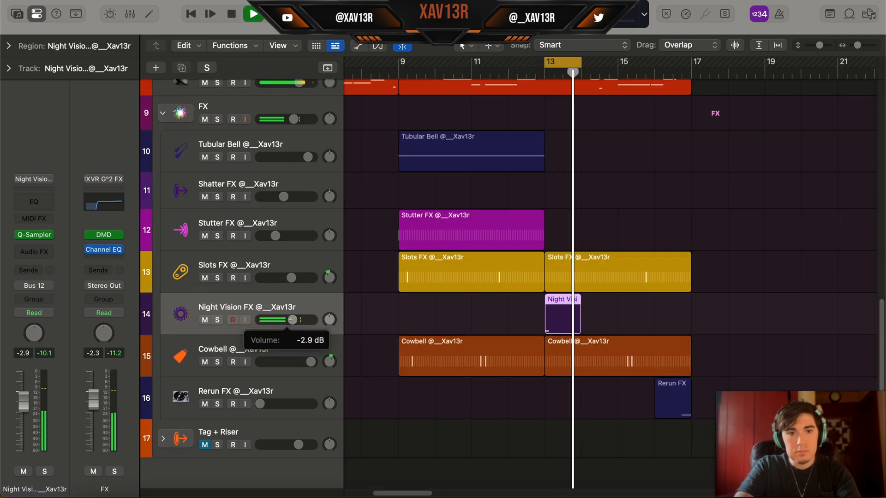
Set the Rerun FX track volume to +4.2 dB during playback
key("space")
left_click(286, 415)
key("space")
left_click_drag(259, 404, 310, 411)
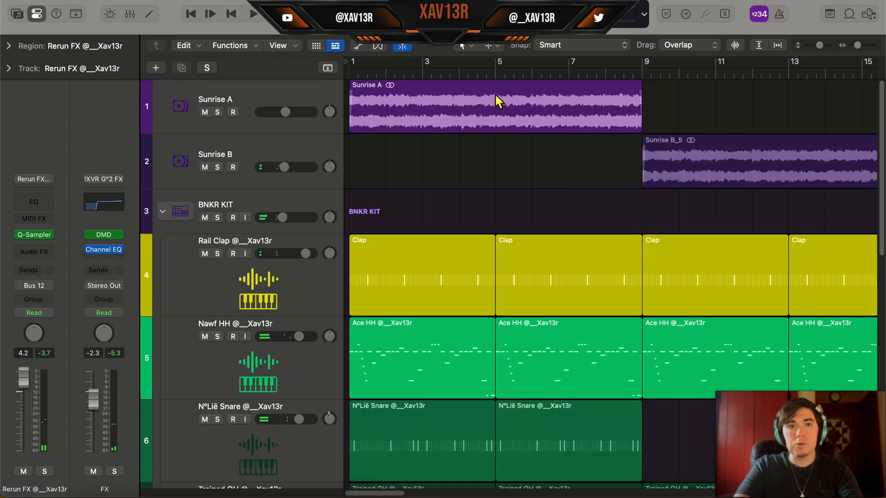
Play back the Sunrise A section from bar 1 to check the overall track balance
scroll(406, 176, "down", 10)
scroll(462, 272, "up", 10)
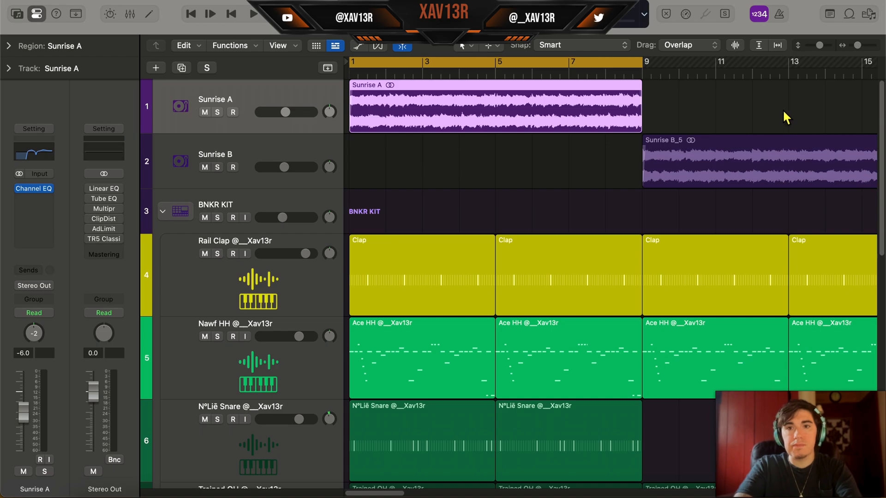
key("space")
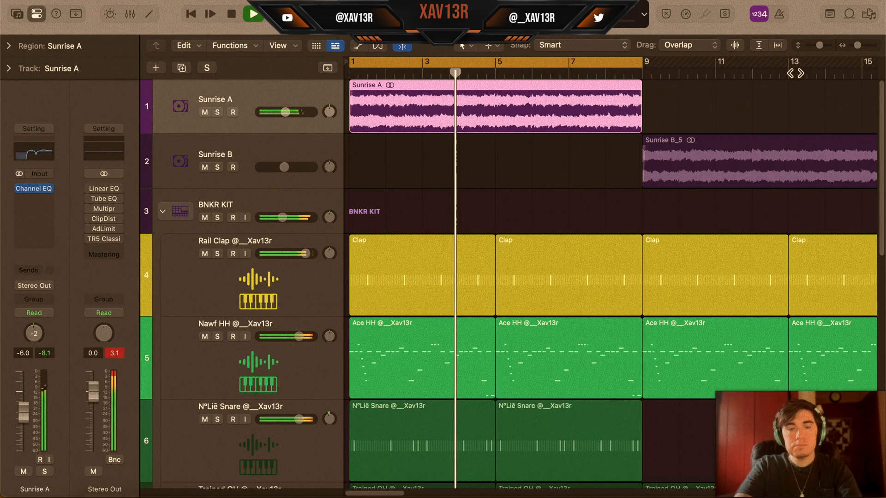
key("space")
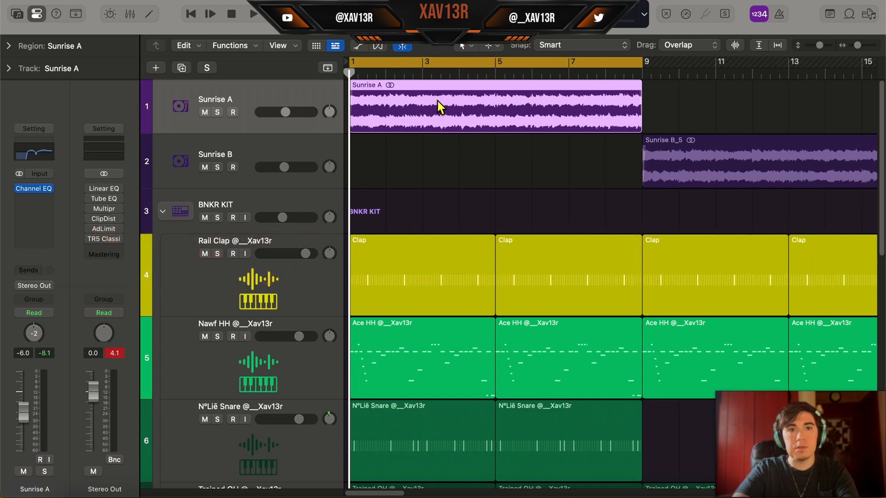
Open the Linear Phase EQ on the Stereo Out channel and reposition its window
left_click(121, 189)
mouse_move(121, 193)
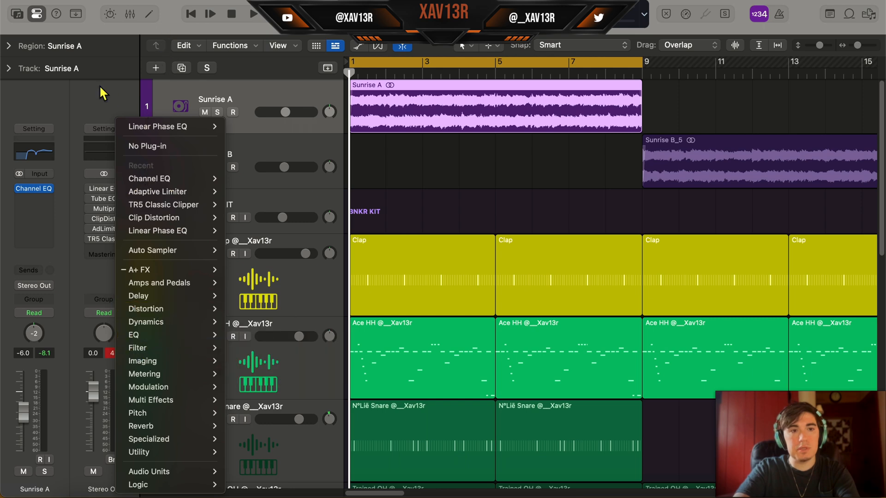
left_click(76, 211)
left_click(88, 188)
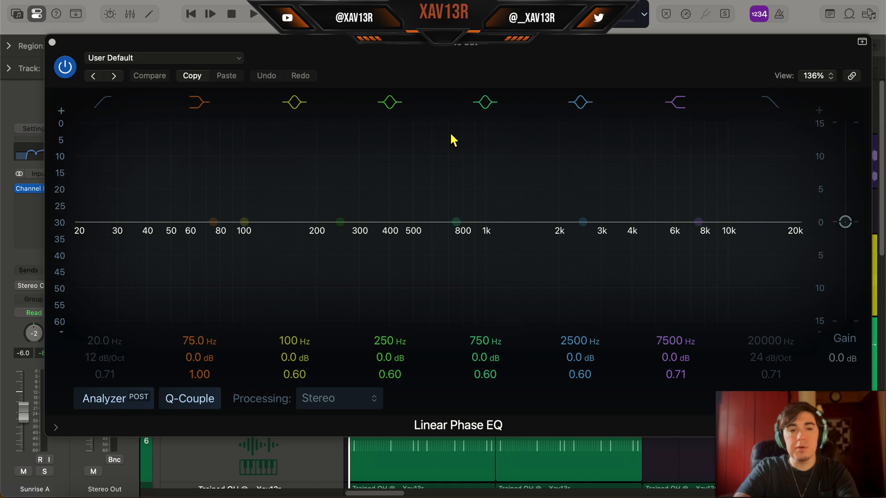
left_click_drag(426, 57, 415, 46)
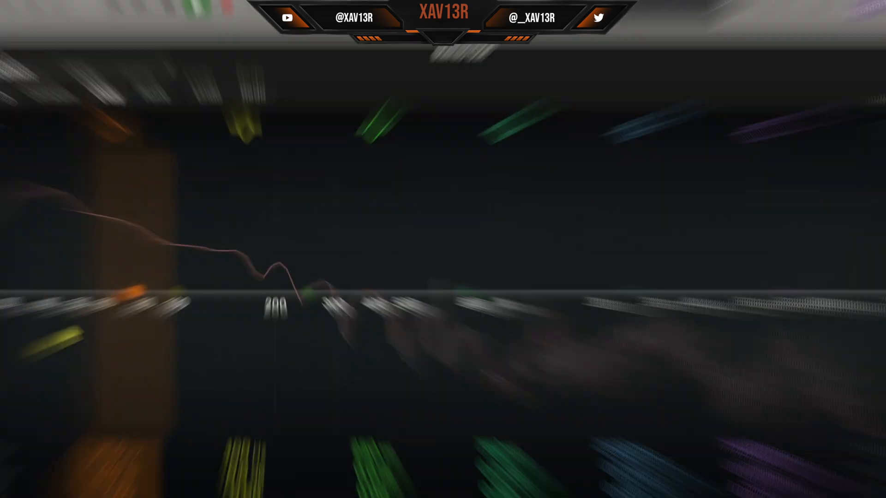
Boost the master EQ with a low shelf of +1.1 dB at 151 Hz, a high shelf of +1.0 dB at 2020 Hz and +0.5 dB at 755 Hz
left_click_drag(145, 295, 240, 282)
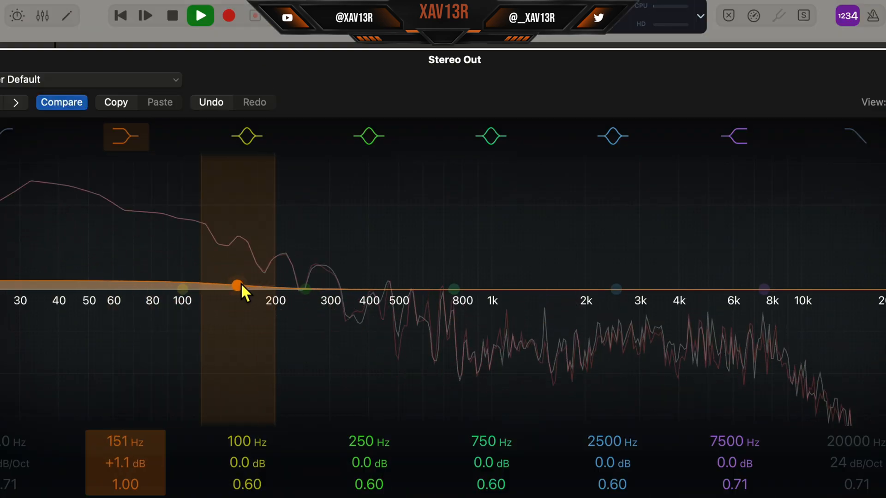
left_click_drag(751, 272, 572, 256)
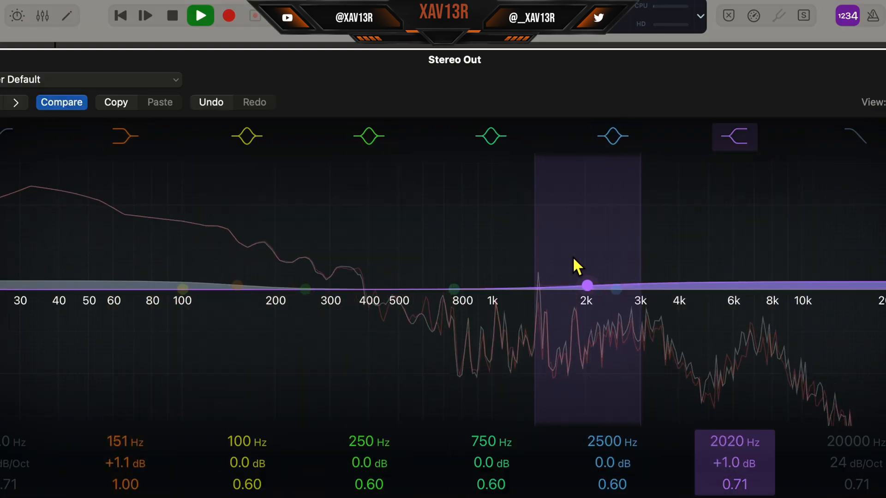
left_click_drag(458, 286, 463, 276)
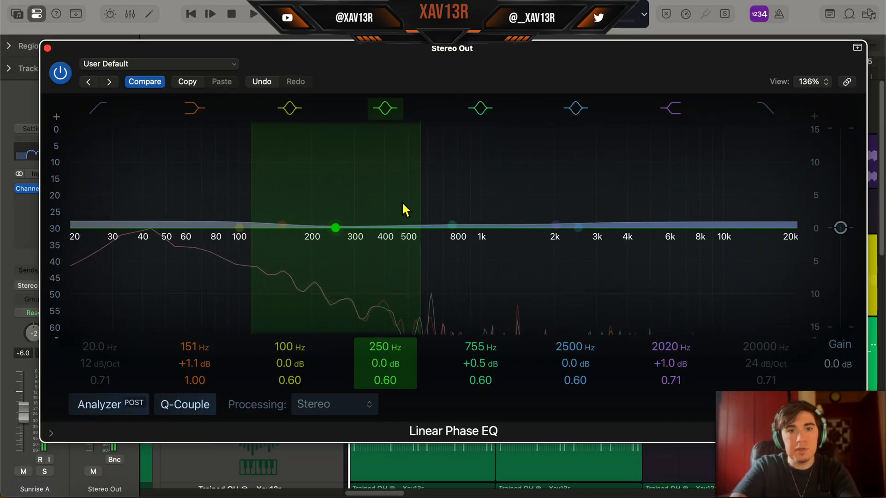
Sweep the 250 Hz band to 2300 Hz and cut it to -3.1 dB with Q 2.90, with the low shelf at 422 Hz
left_click_drag(418, 195, 395, 206)
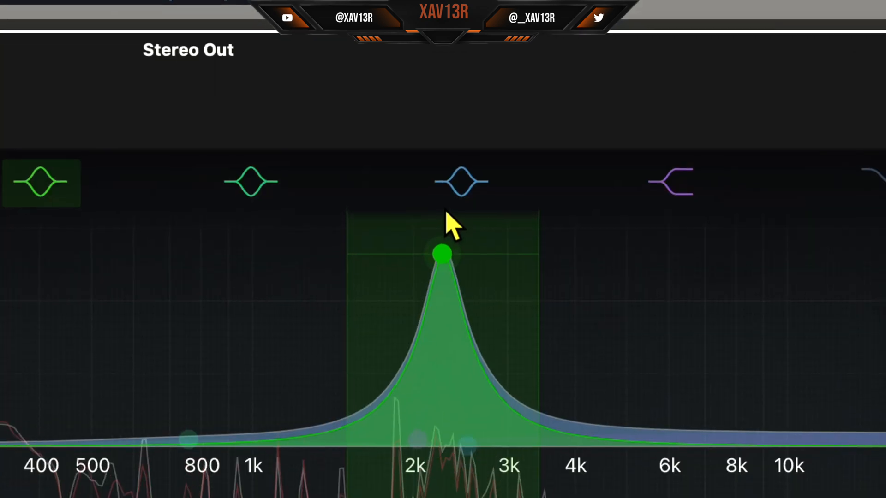
left_click_drag(444, 232, 451, 347)
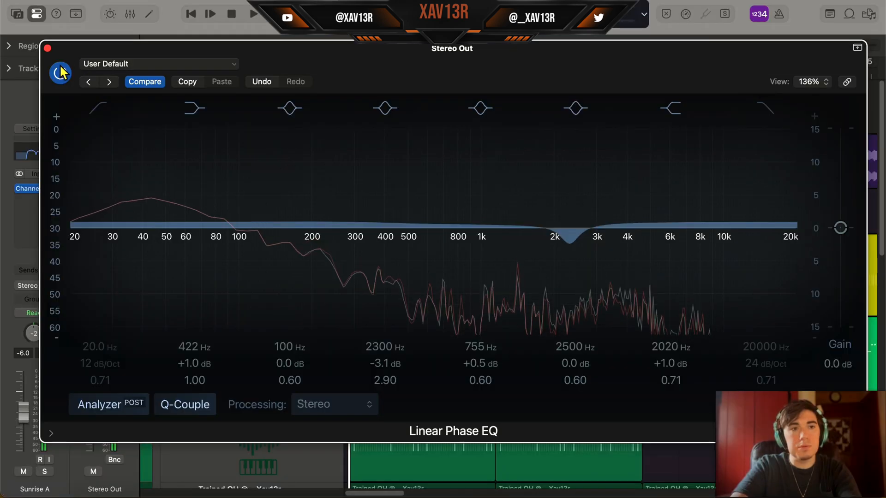
Compare playback with the Linear Phase EQ bypassed and enabled, leave it on and close it
left_click(61, 73)
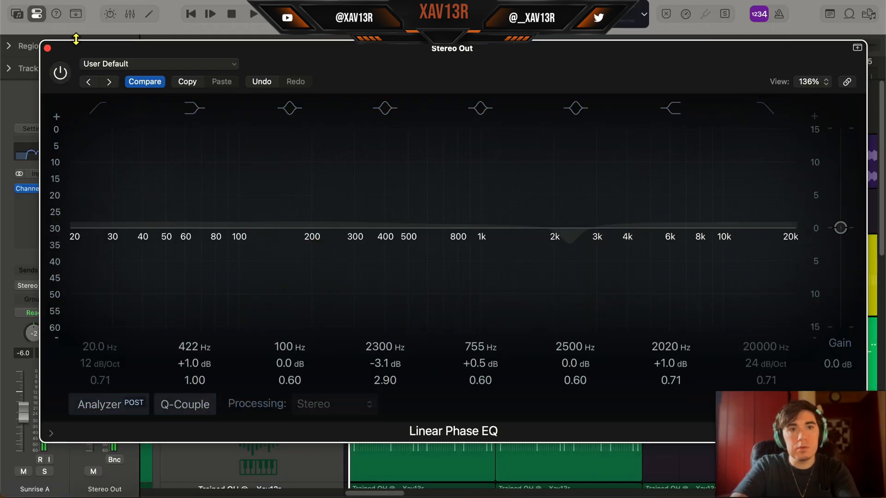
key("space")
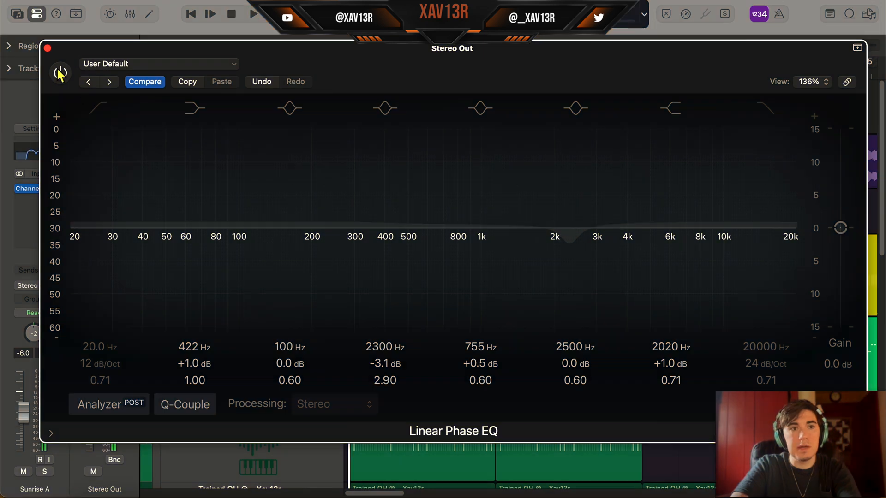
left_click(60, 72)
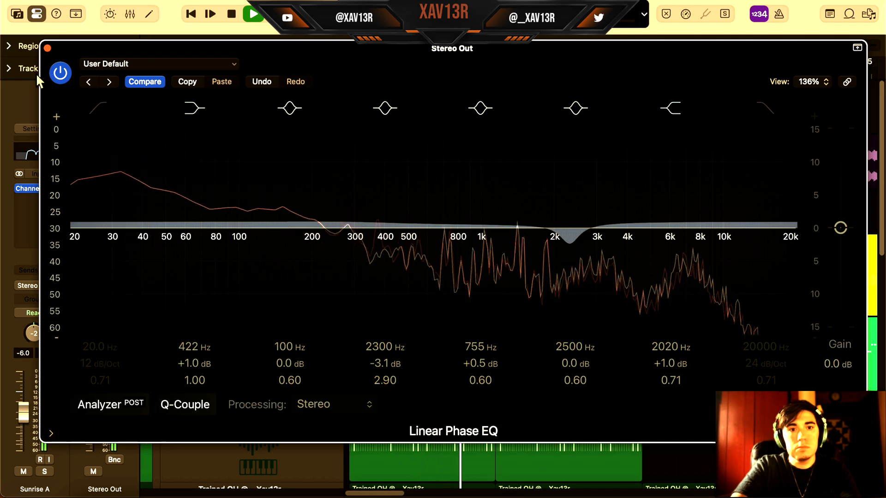
left_click(47, 47)
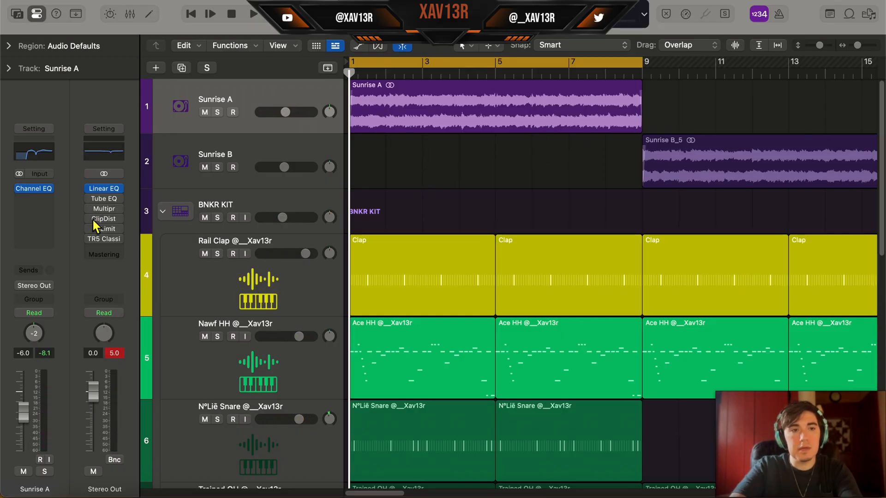
Open the Multipressor on the Stereo Out channel and reposition its window
left_click(119, 210)
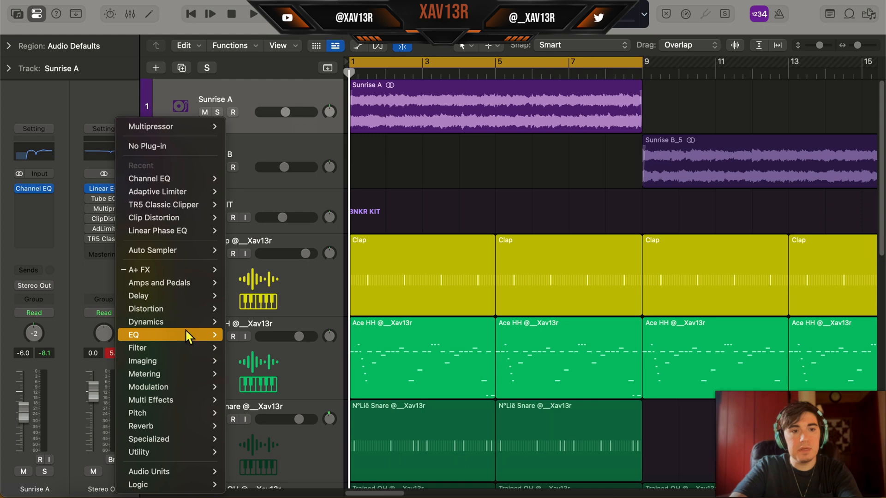
left_click(73, 203)
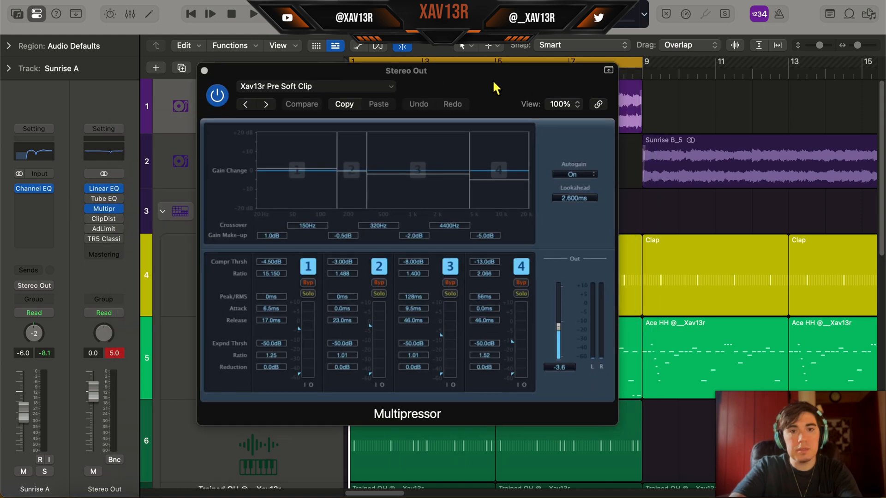
left_click_drag(492, 79, 492, 84)
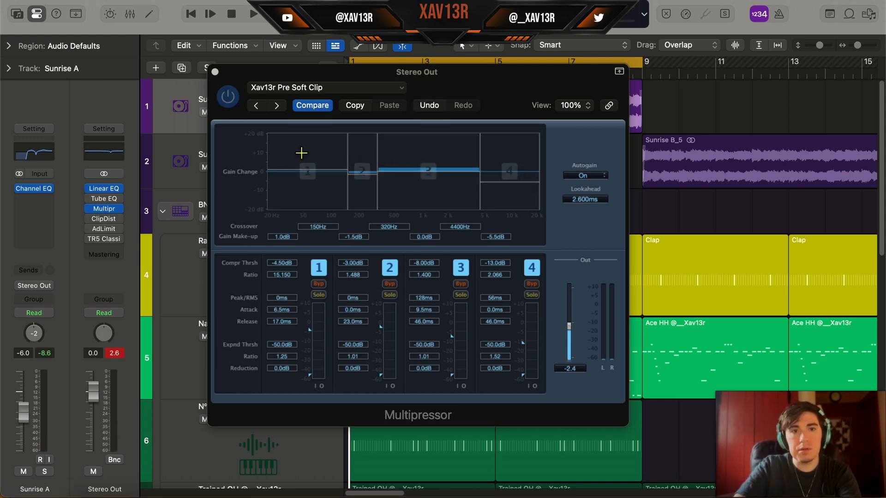
Solo the Multipressor's band 1 during playback and audition different gain make-up levels
left_click(318, 294)
key("space")
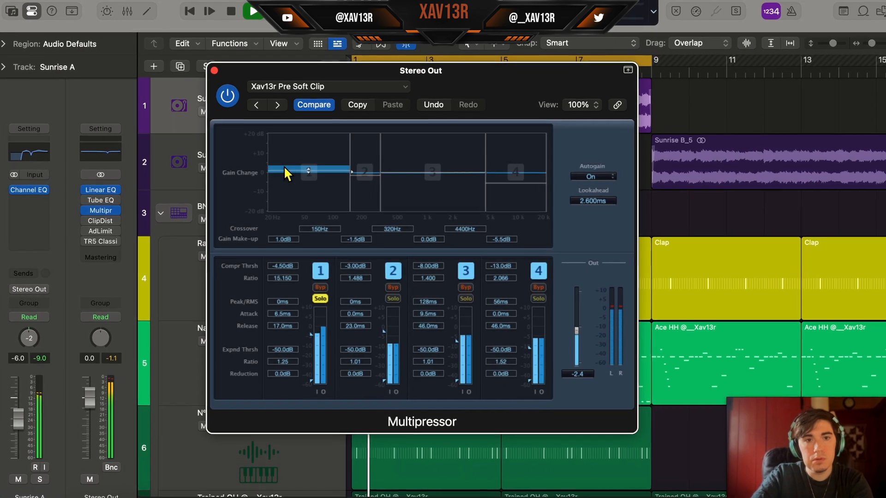
left_click_drag(284, 167, 302, 189)
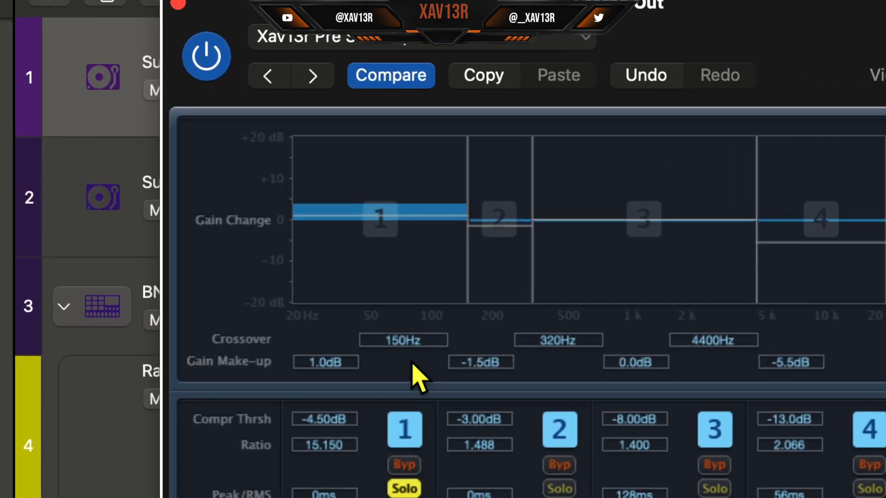
Solo the Multipressor's band 2 and set its gain make-up to -0.5 dB
left_click(566, 492)
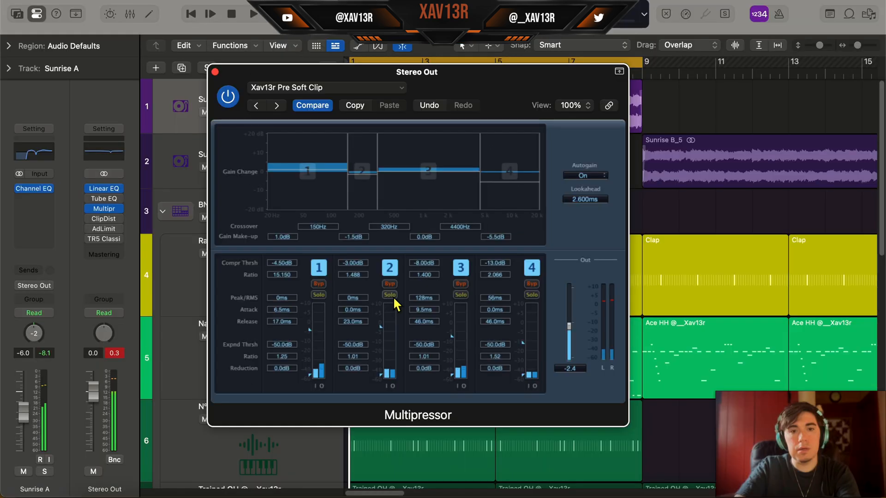
left_click(388, 294)
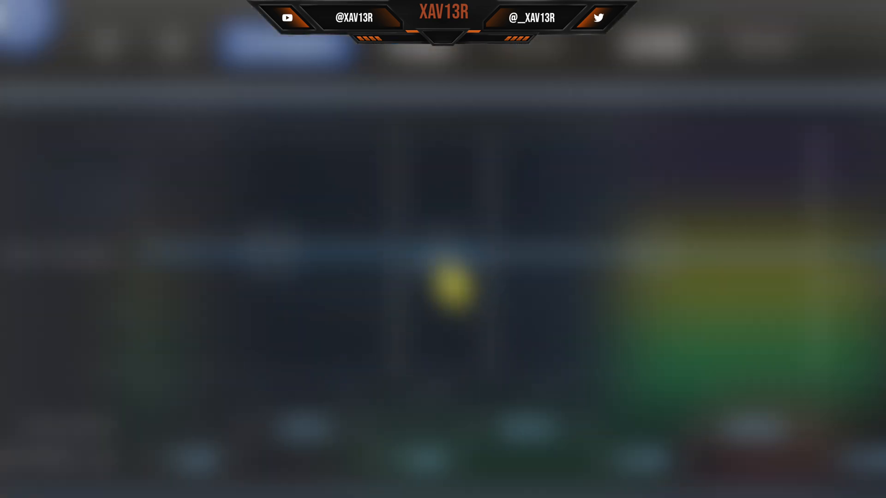
left_click_drag(445, 272, 478, 233)
left_click_drag(477, 248, 476, 253)
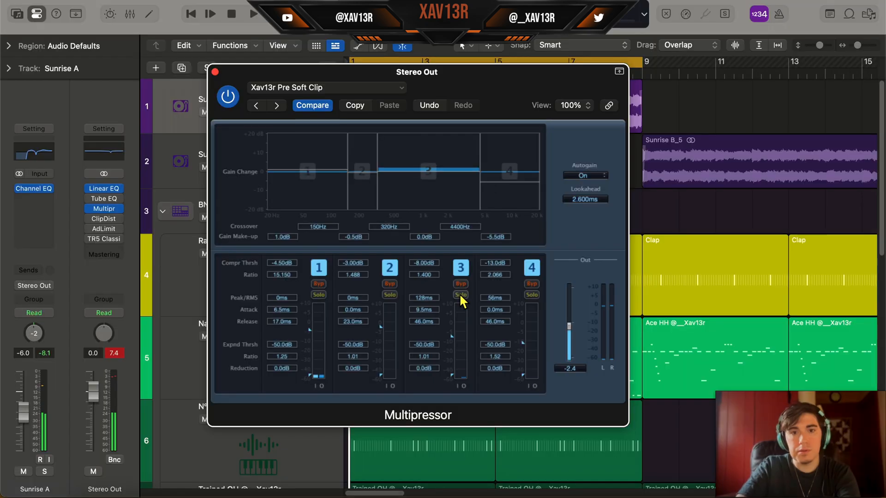
Solo band 3, try a 4.0 dB gain make-up during playback and set it to -1.0 dB
left_click(460, 294)
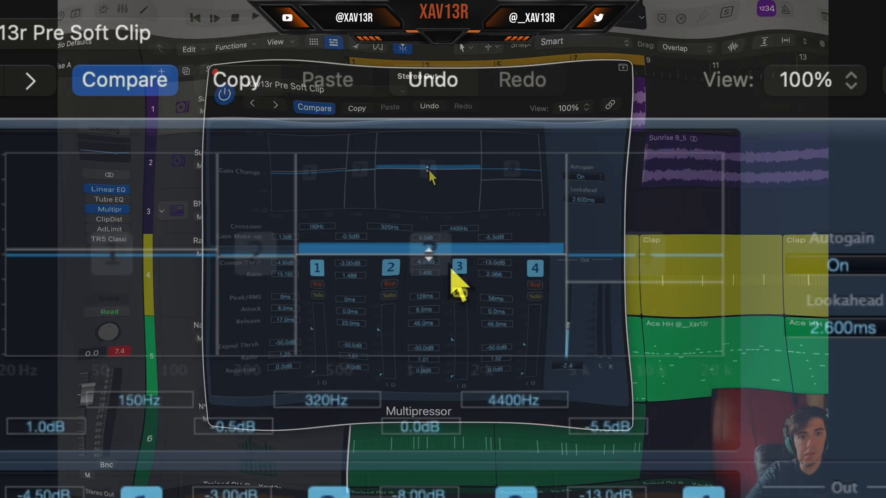
left_click_drag(428, 169, 429, 162)
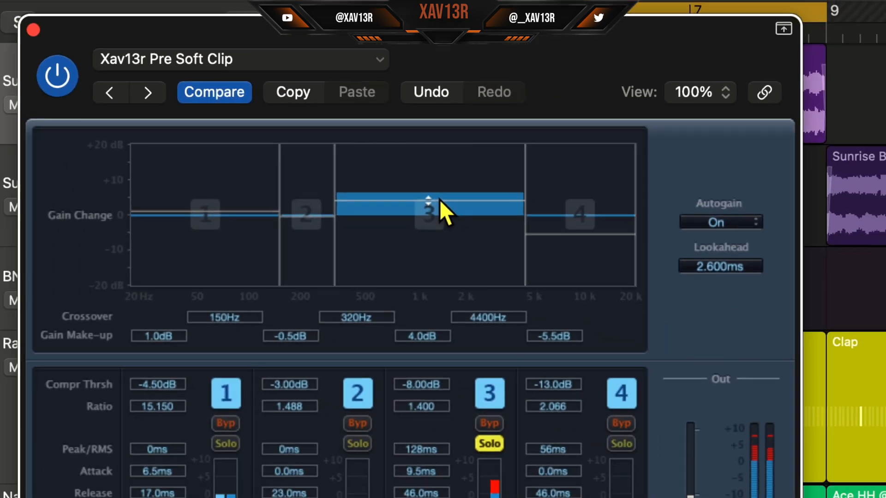
left_click_drag(439, 199, 443, 216)
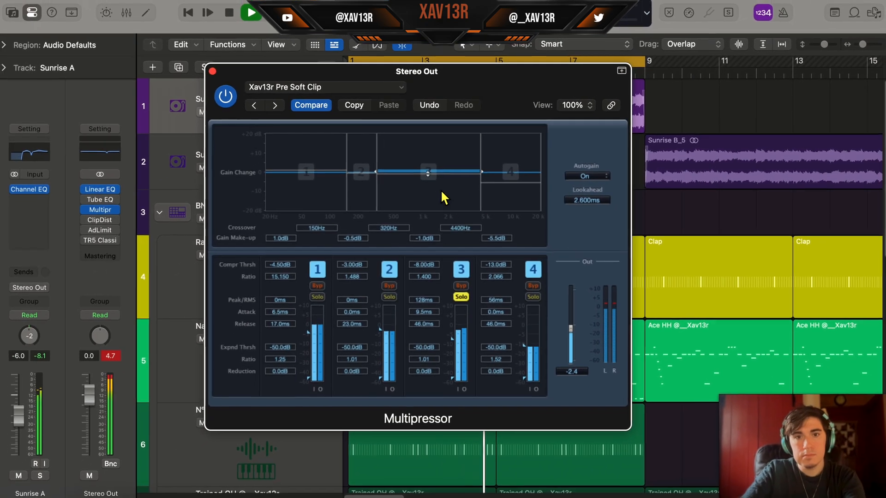
key("space")
Solo band 4, set its gain make-up to -4.5 dB and listen to the full mix
left_click(533, 296)
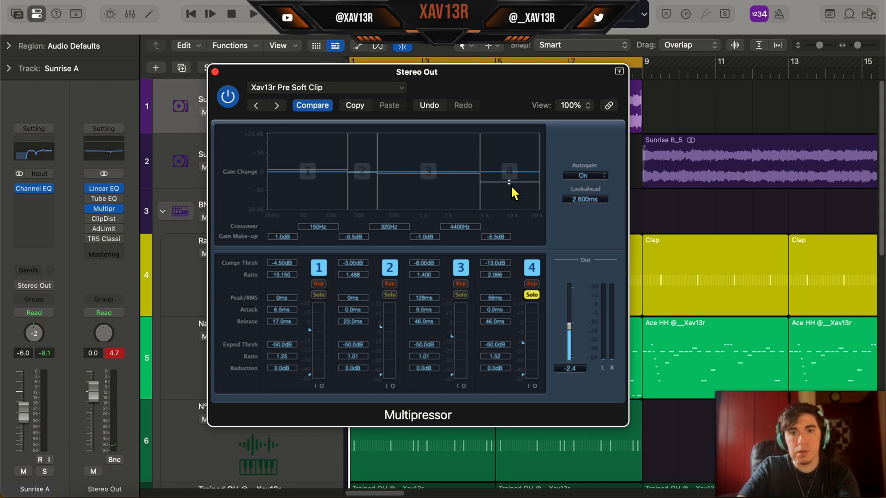
left_click_drag(508, 182, 511, 167)
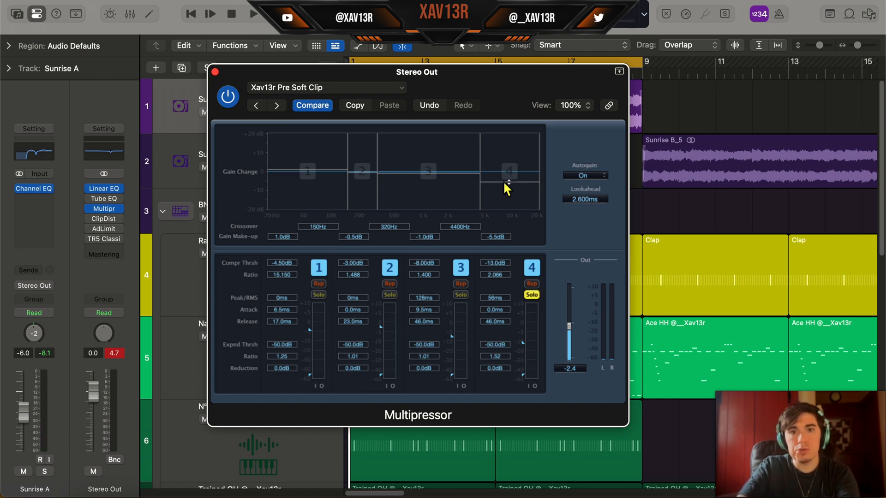
left_click_drag(440, 247, 443, 285)
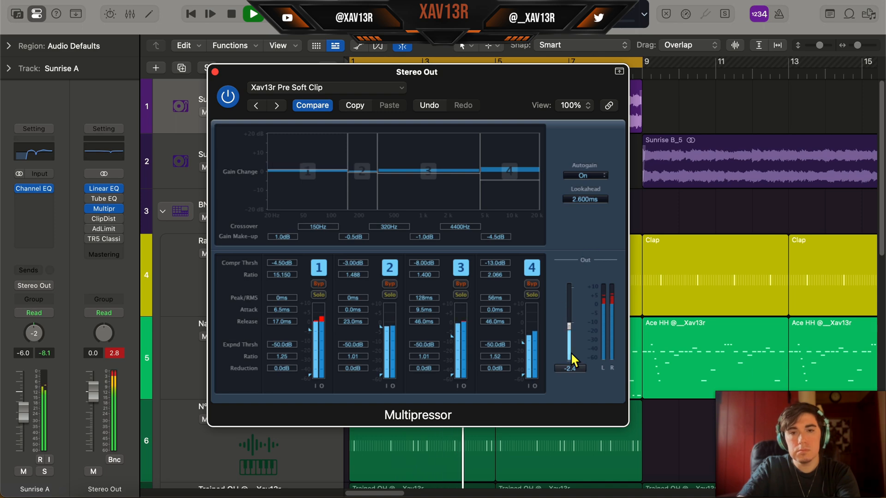
key("space")
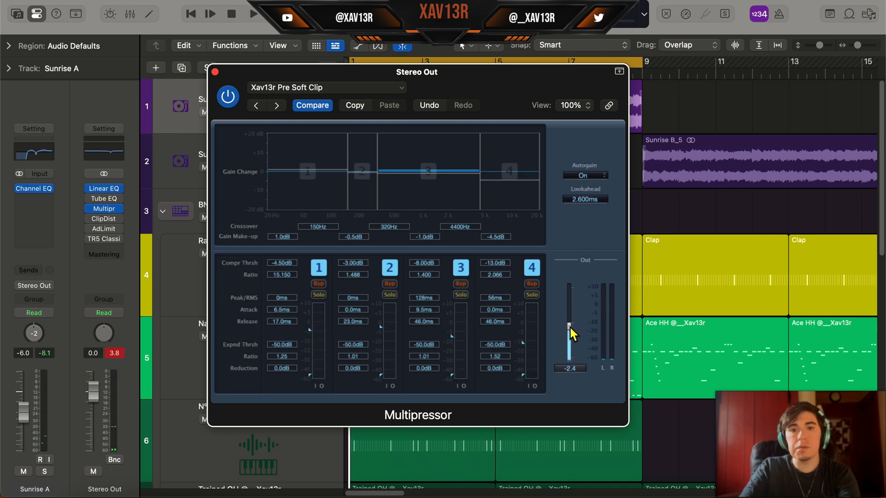
Lower the Multipressor's output level to -3.6 dB during playback and close the plug-in
key("space")
left_click_drag(570, 328, 529, 339)
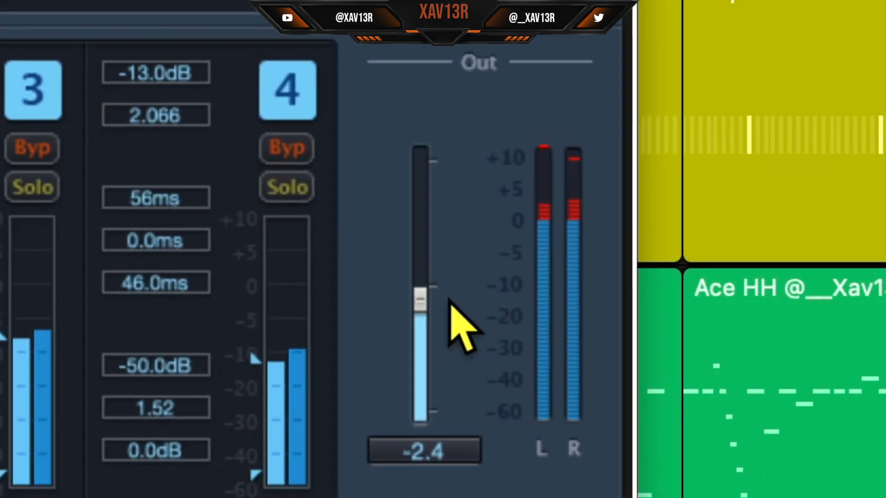
left_click_drag(450, 300, 450, 311)
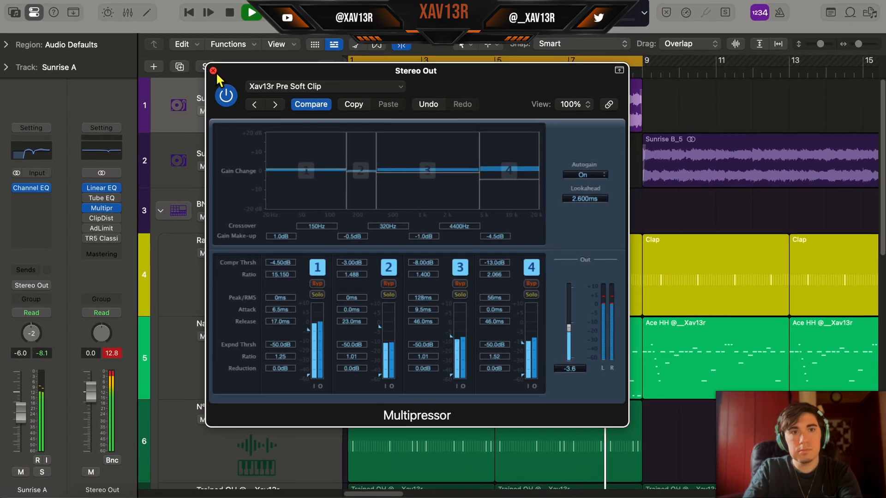
left_click(213, 71)
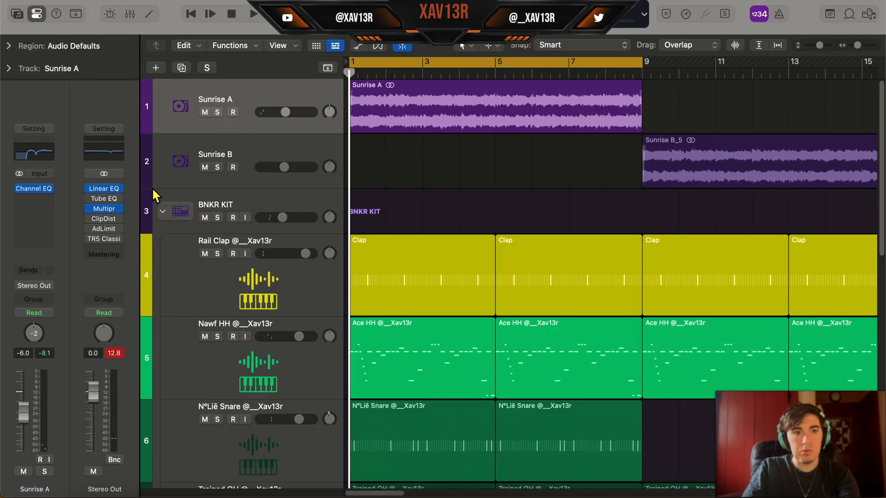
Open Clip Distortion on the Stereo Out channel and load the Warm Clip Distortion preset
left_click(115, 219)
left_click(118, 217)
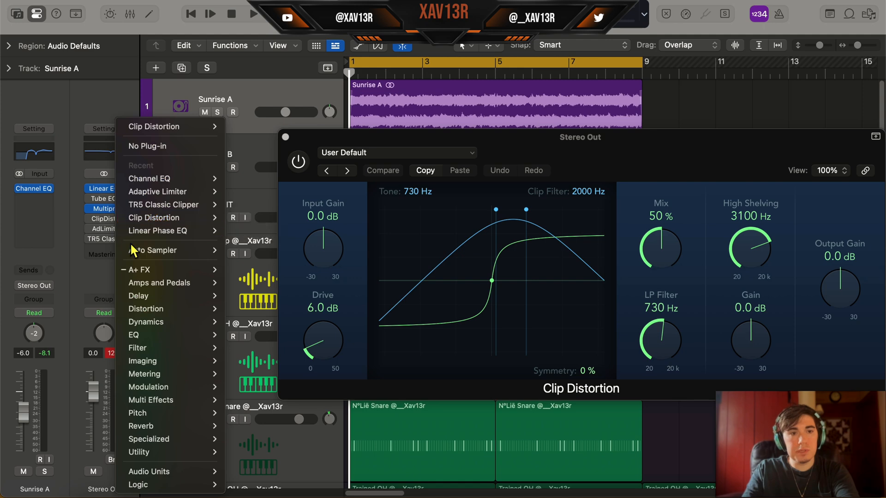
left_click(21, 167)
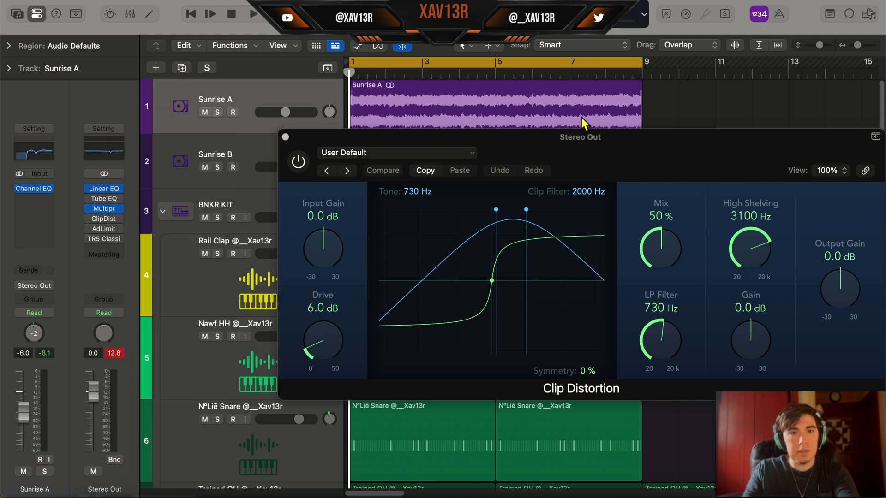
left_click_drag(568, 151, 436, 109)
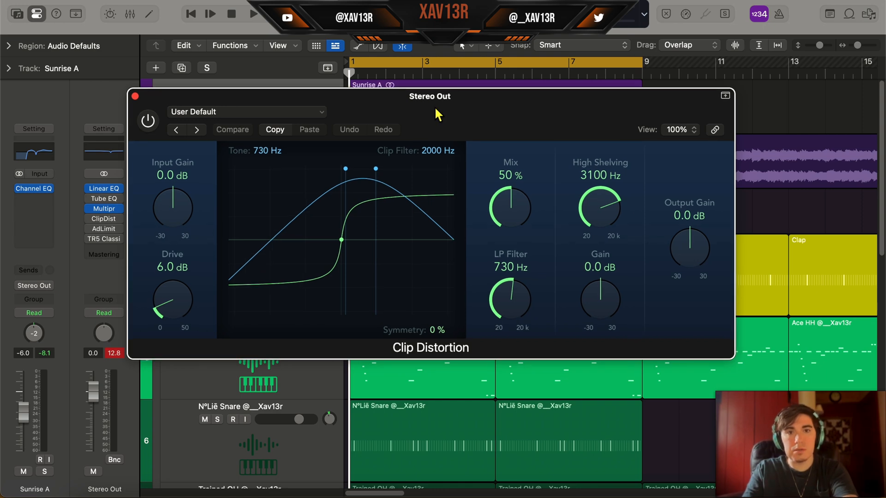
left_click(277, 112)
mouse_move(298, 387)
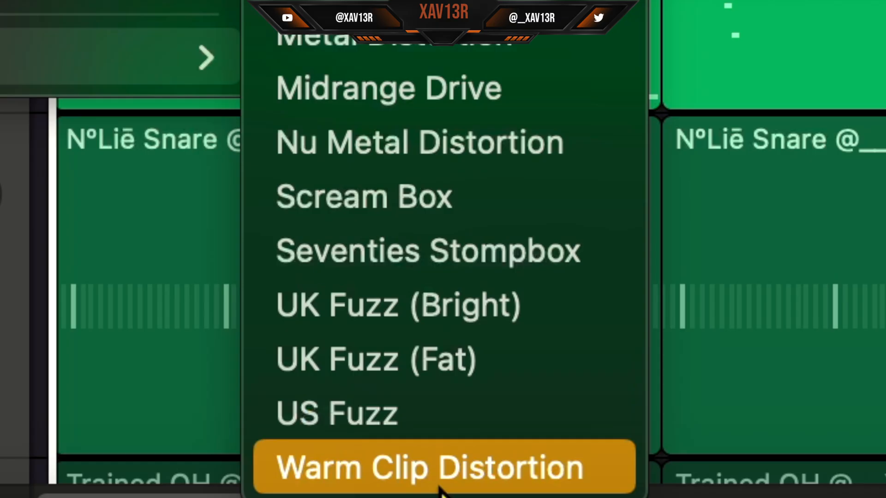
left_click(451, 478)
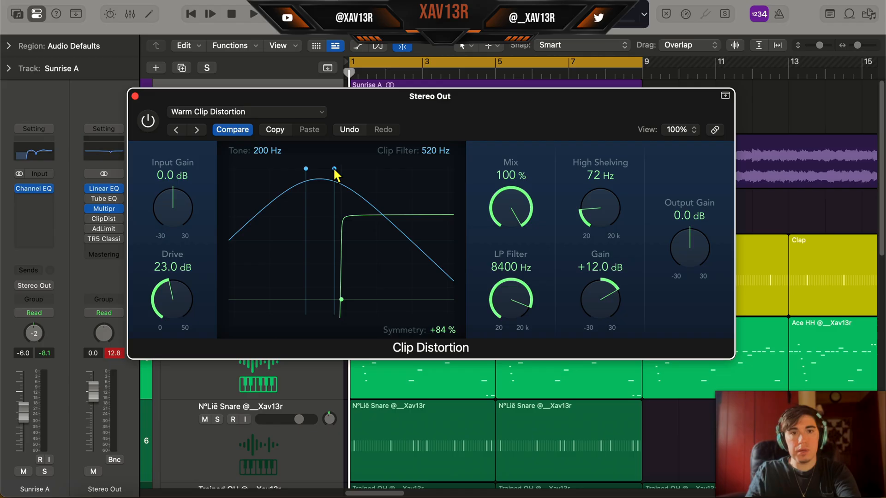
Set Clip Distortion's tone to 20 Hz, clip filter to 20000 Hz and drive to 0.0 dB
left_click_drag(335, 169, 516, 163)
left_click_drag(306, 169, 28, 172)
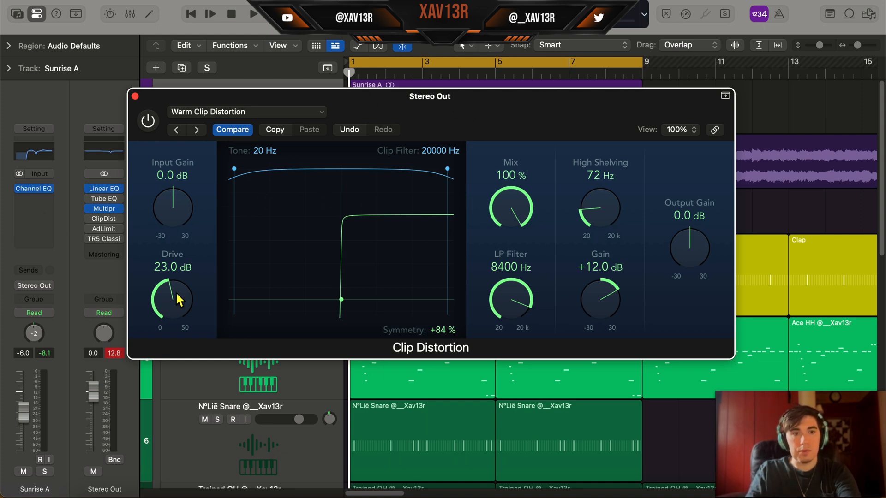
left_click_drag(177, 295, 207, 485)
Set Clip Distortion's shelf gain to 0.0 dB, high shelving and LP filter to 20000 Hz, and symmetry to +8 %
mouse_move(600, 299)
left_mouse_down()
mouse_move(606, 354)
mouse_move(606, 337)
left_mouse_up()
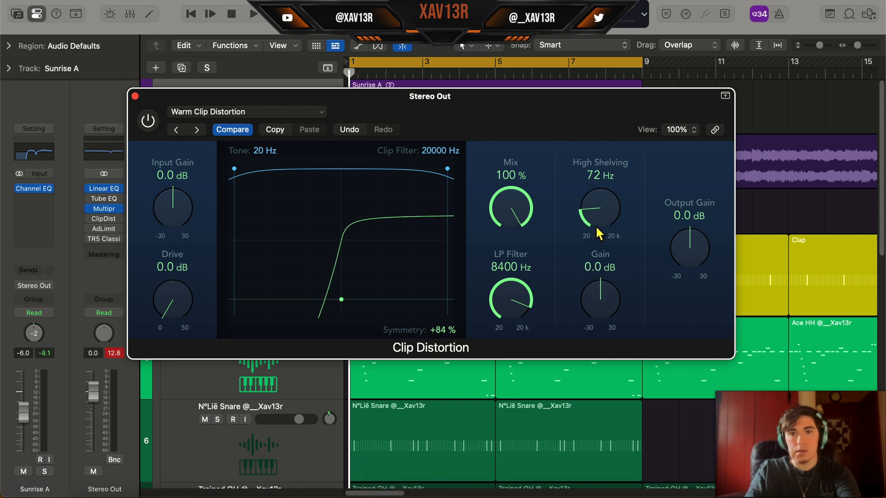
left_click_drag(599, 213, 607, 28)
left_click_drag(514, 308, 545, 151)
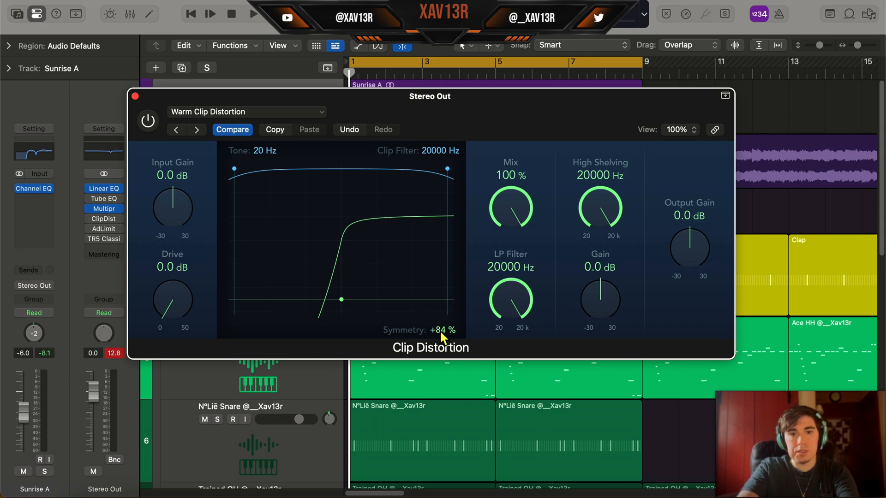
left_click_drag(442, 329, 443, 352)
left_click_drag(508, 107, 498, 105)
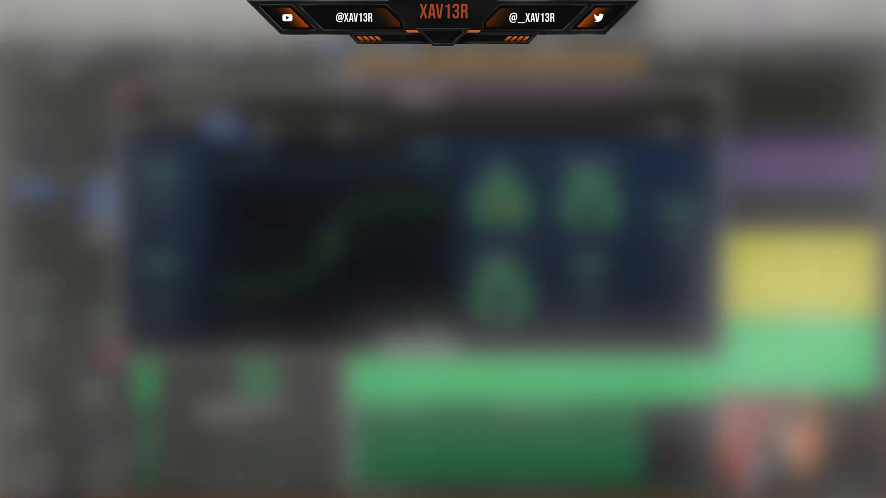
Enable Clip Distortion and set its mix to 22 % and input gain to +1.0 dB during playback
key("space")
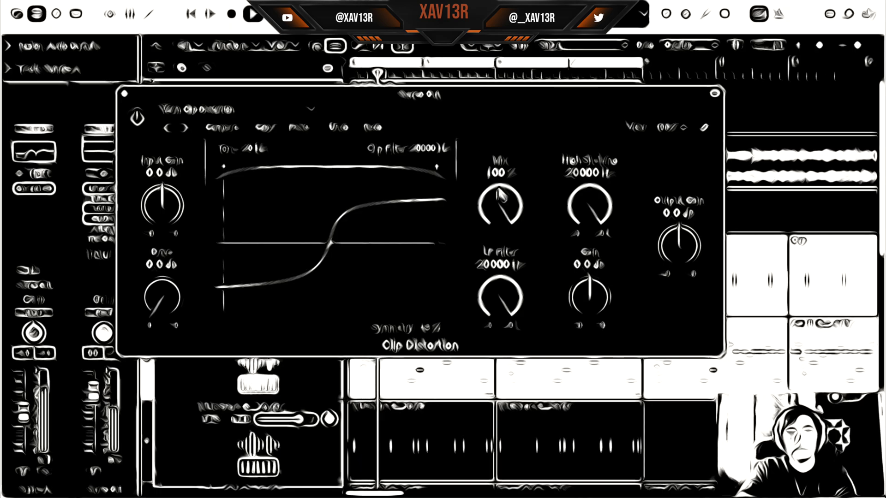
left_click_drag(500, 195, 510, 293)
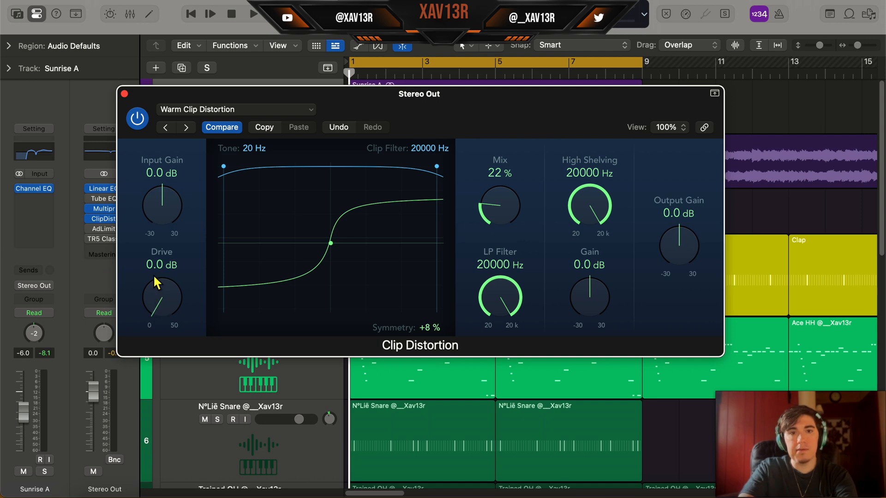
key("space")
left_click_drag(161, 212, 166, 216)
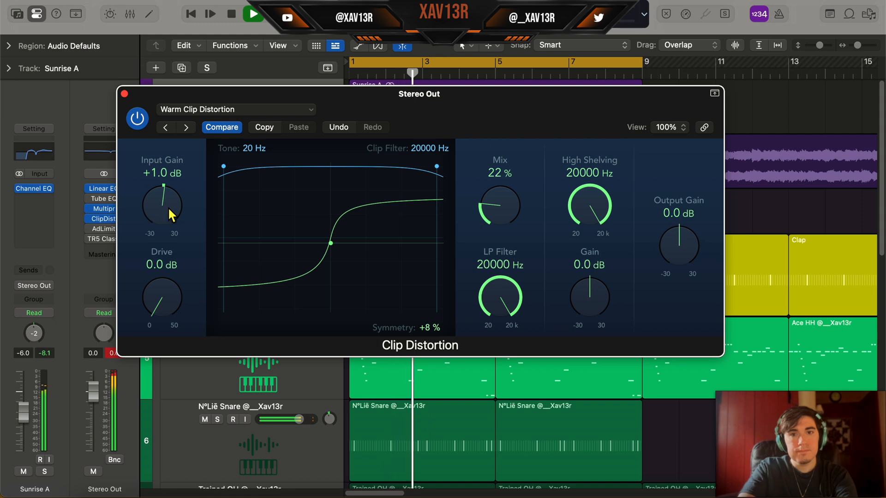
Raise Clip Distortion's output gain slightly, close the plug-in and stop playback
left_click_drag(672, 240, 673, 236)
left_click(125, 94)
key("space")
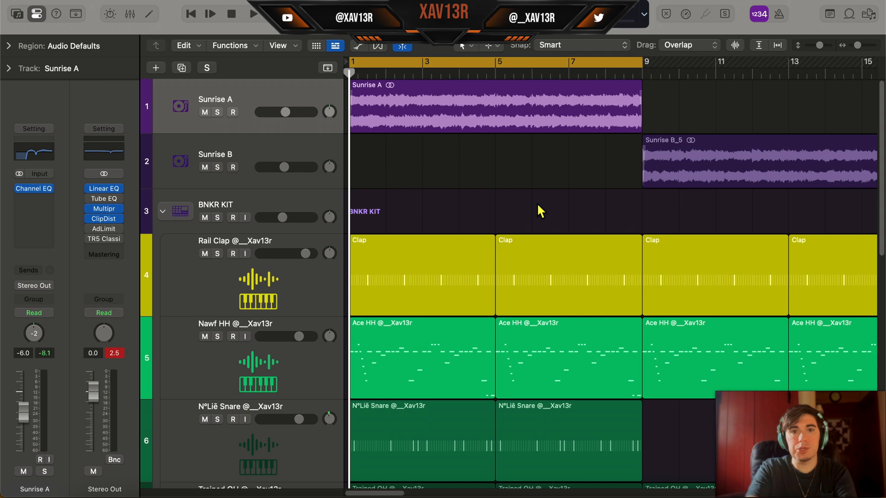
Enable the Adaptive Limiter on the Stereo Out channel and open its settings
left_click(120, 229)
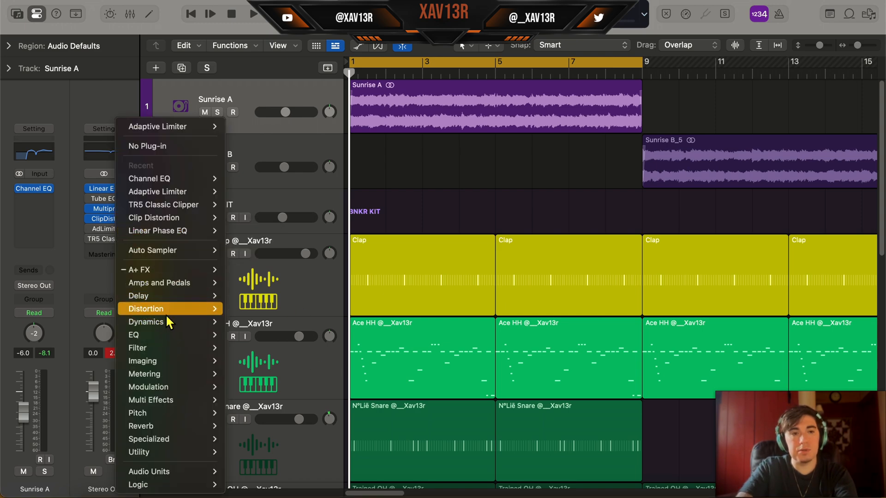
left_click(87, 228)
left_click(87, 228)
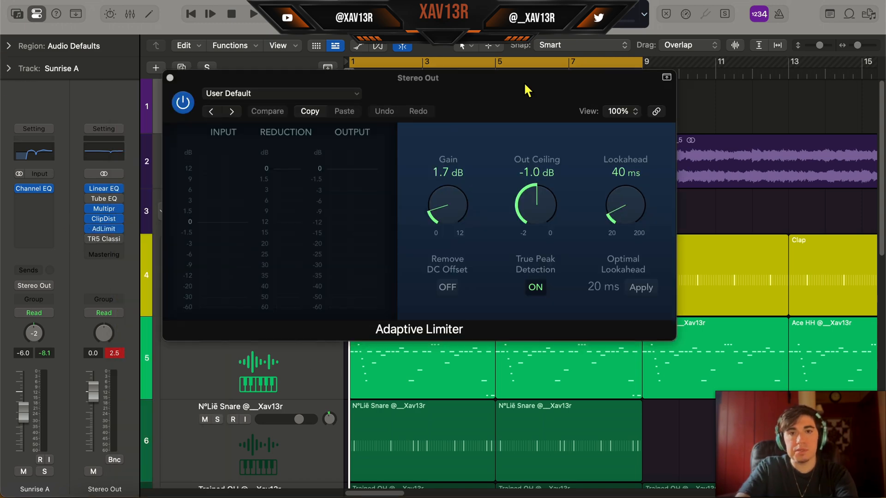
Set the Adaptive Limiter's out ceiling to 0.0 dB and lookahead to 46 ms, and raise its gain from 0.0 dB
left_click(448, 194, "alt")
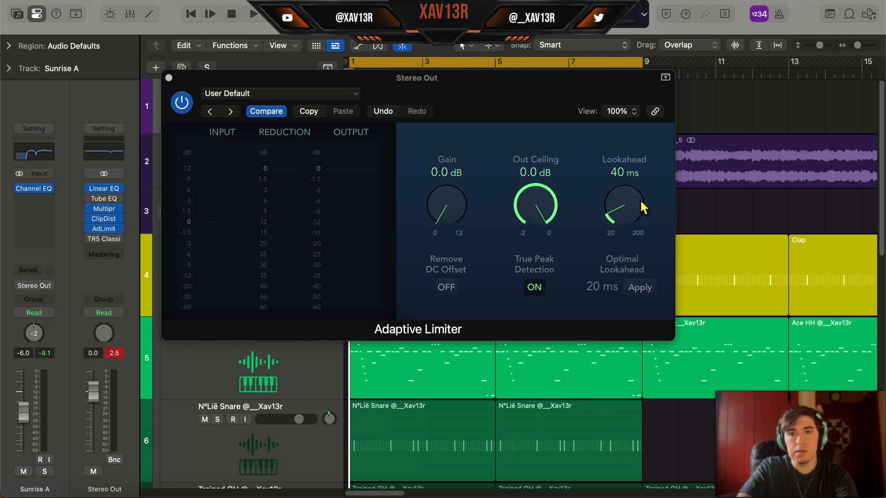
mouse_move(638, 202)
left_mouse_down()
mouse_move(640, 187)
mouse_move(639, 195)
left_mouse_up()
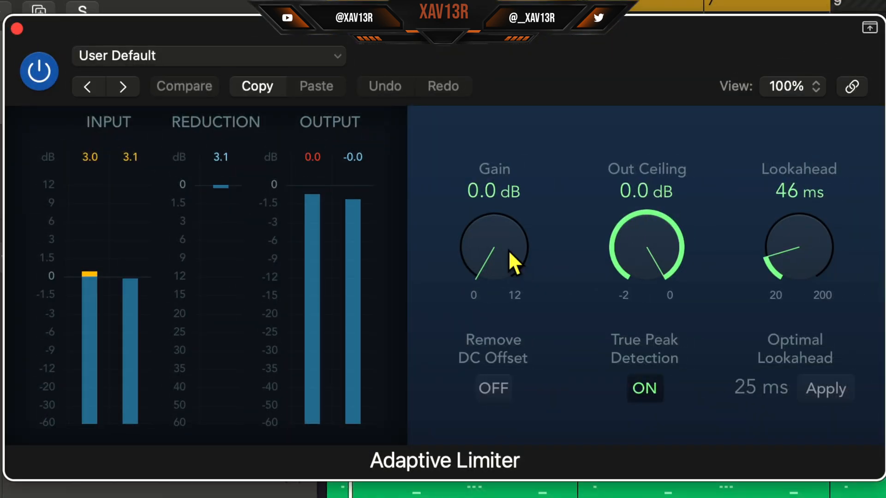
left_click_drag(508, 250, 535, 200)
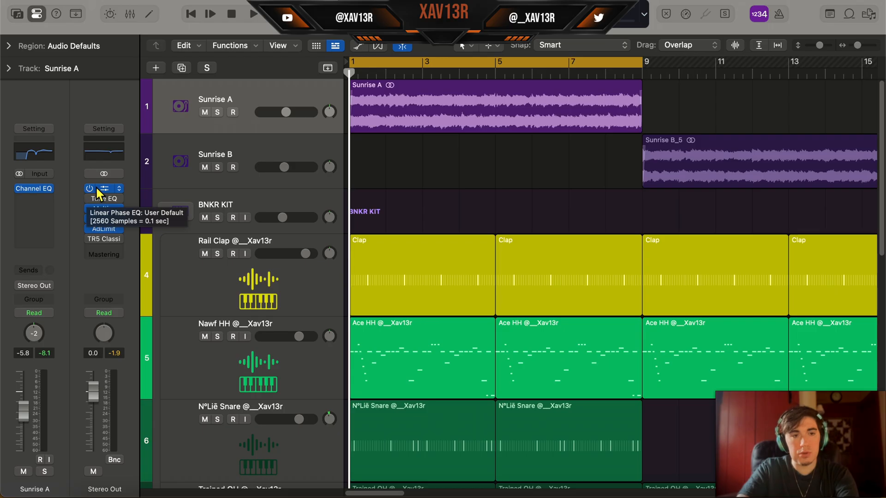
Bypass all the active plug-ins in the Stereo Out mastering chain
left_click(89, 187, "alt")
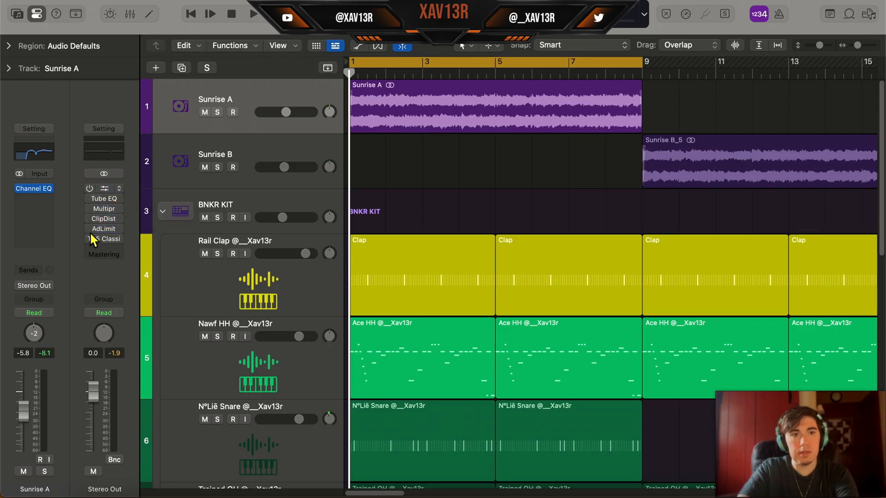
left_click_drag(91, 238, 104, 191)
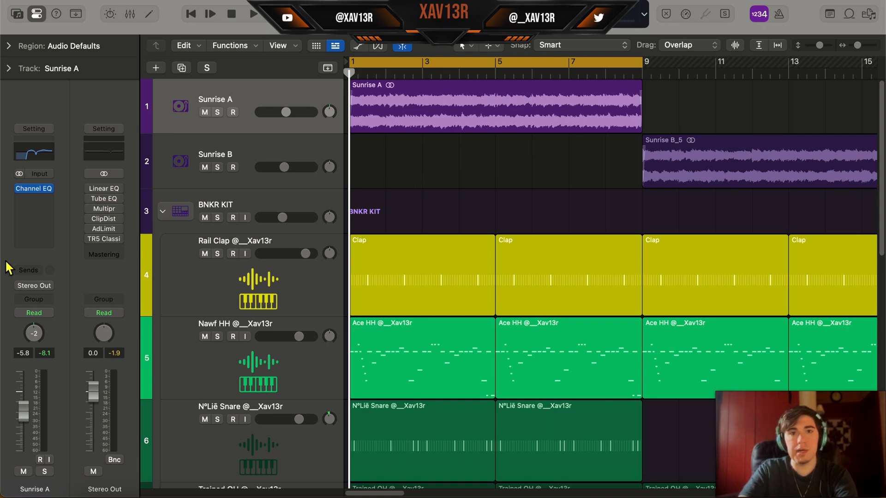
Compare the beat with the Stereo Out chain bypassed and with Linear EQ, Multipressor, Clip Distortion and Adaptive Limiter re-enabled
key("space")
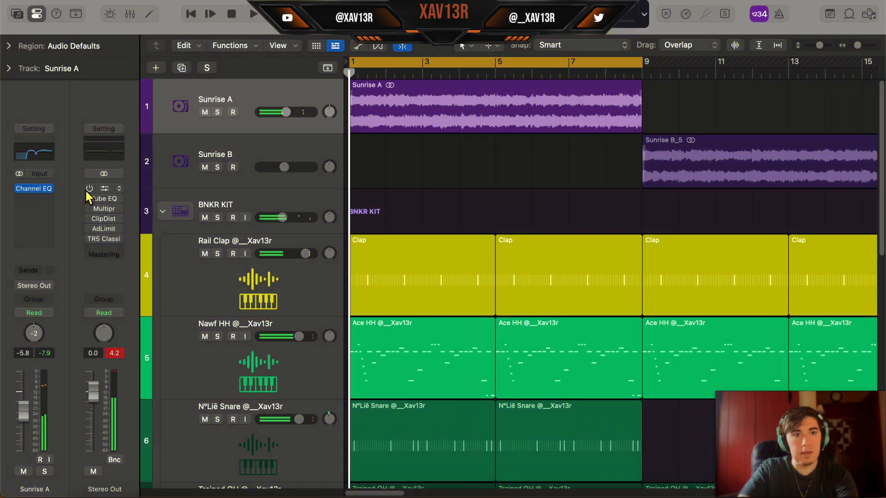
left_click_drag(85, 190, 90, 210)
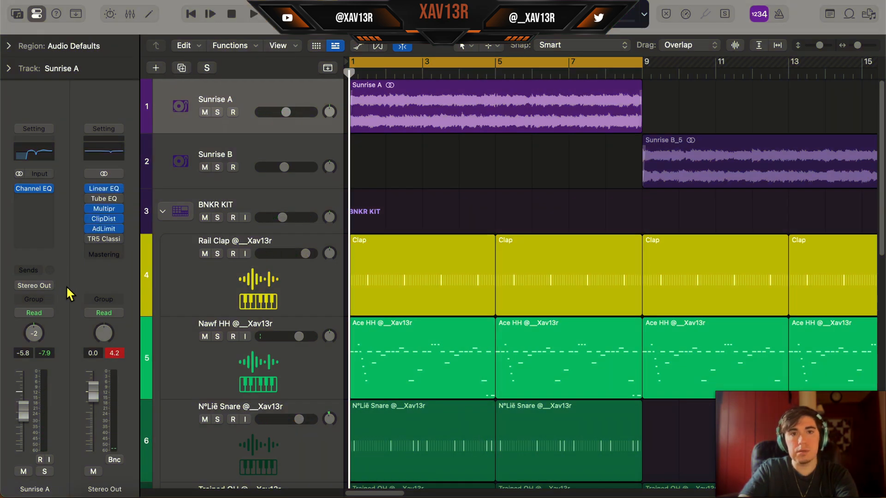
key("space")
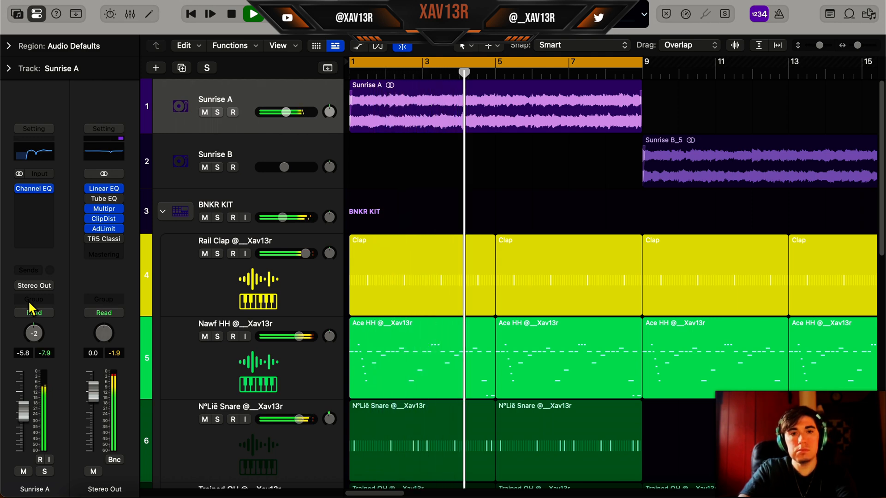
key("space")
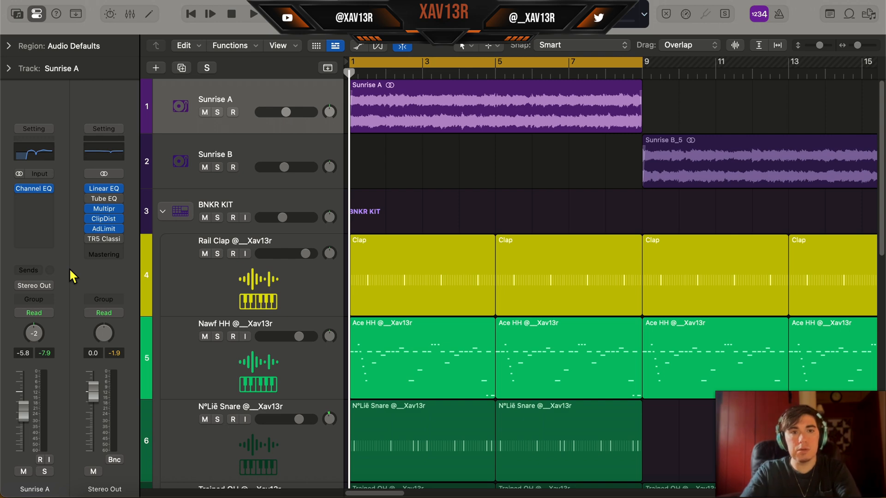
Open the Linear Phase EQ on the Stereo Out to review its curve, and close it
left_click(99, 189)
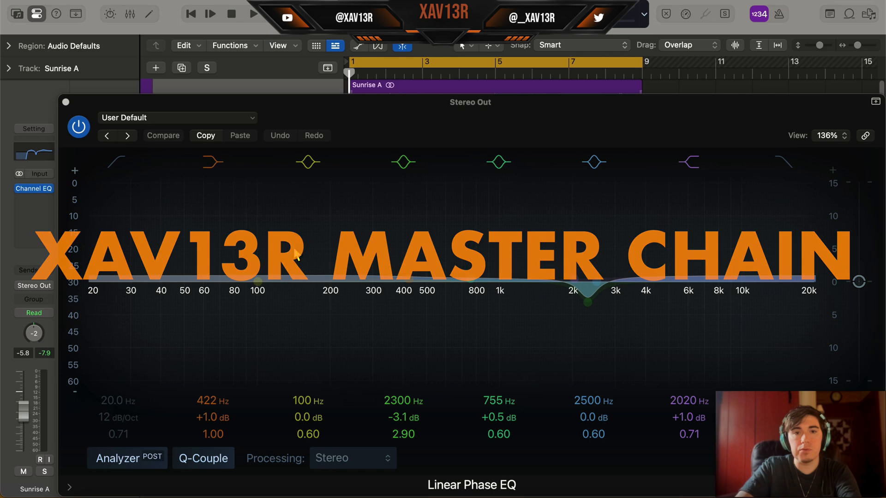
left_click_drag(425, 120, 405, 99)
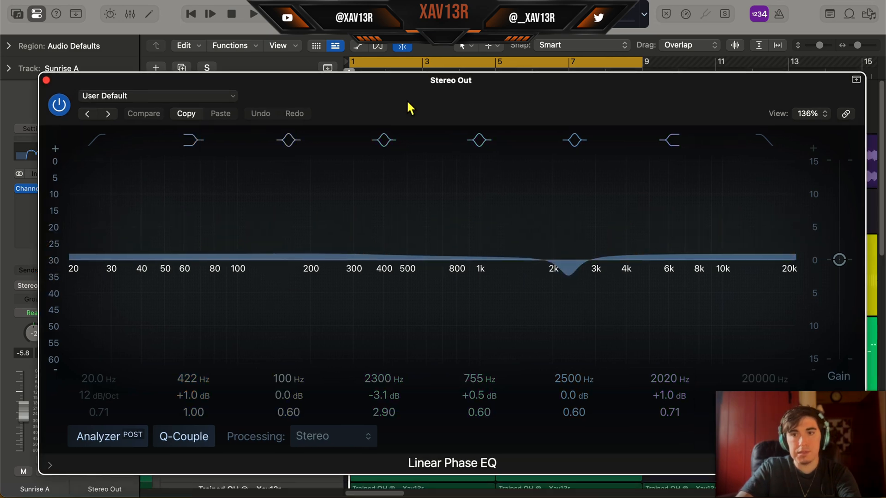
key("super+w")
Enable the Vintage Tube EQ from the Vintage EQ Collection on the Stereo Out and open its settings
left_click(90, 200)
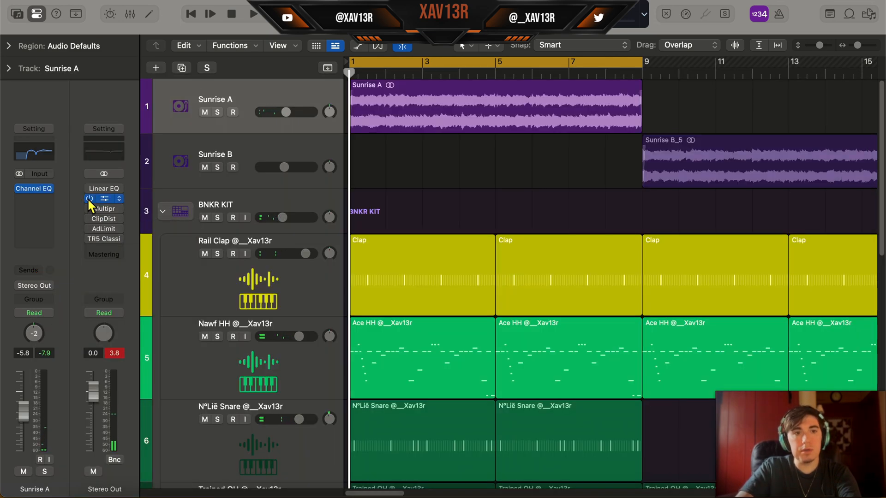
left_click(106, 200)
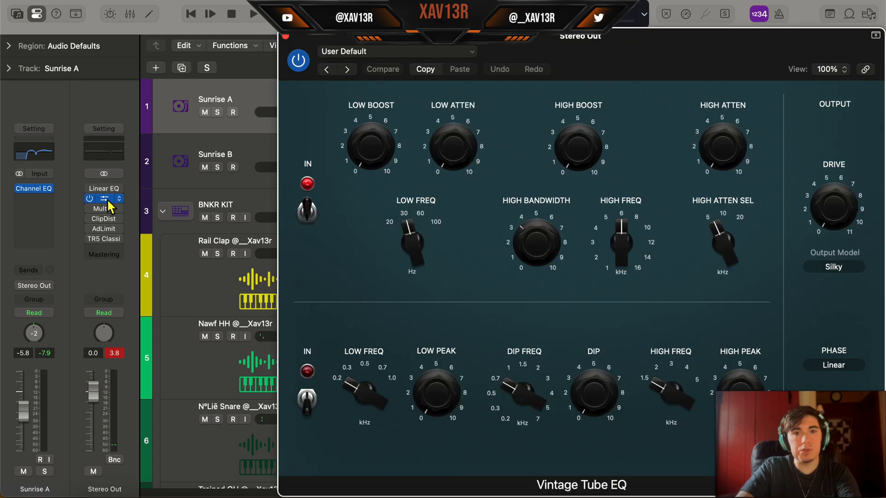
left_click(119, 199)
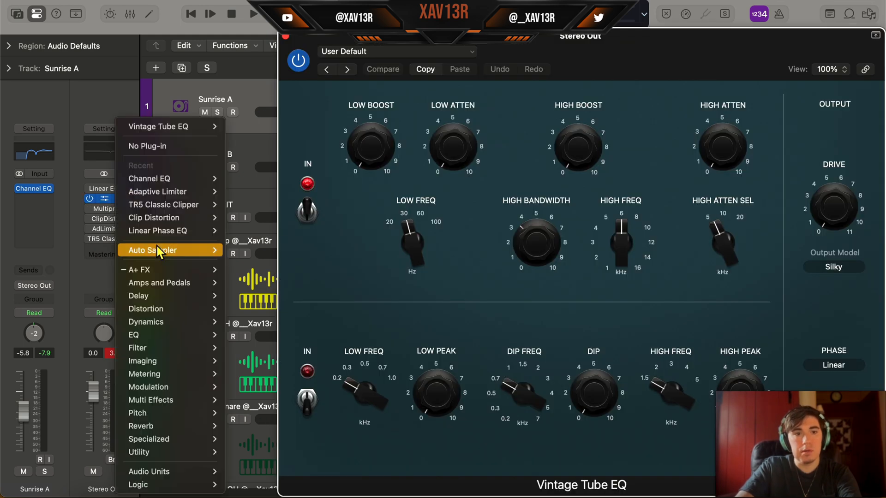
mouse_move(137, 335)
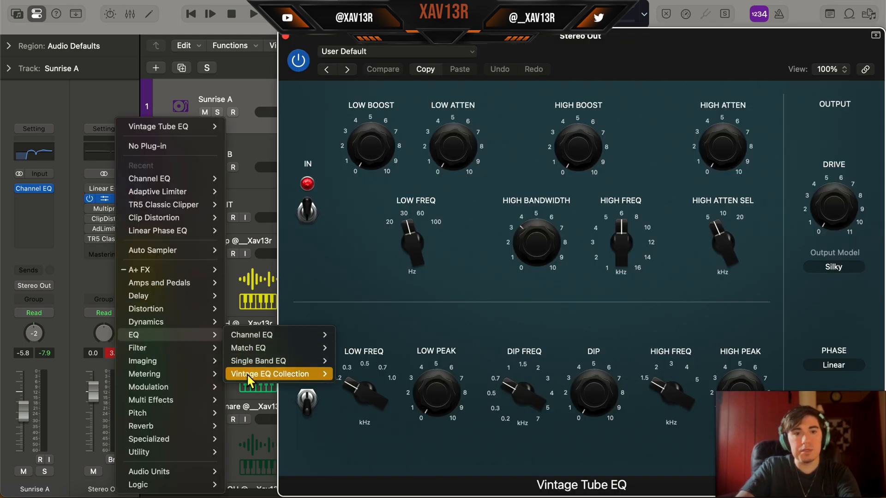
left_click(365, 400)
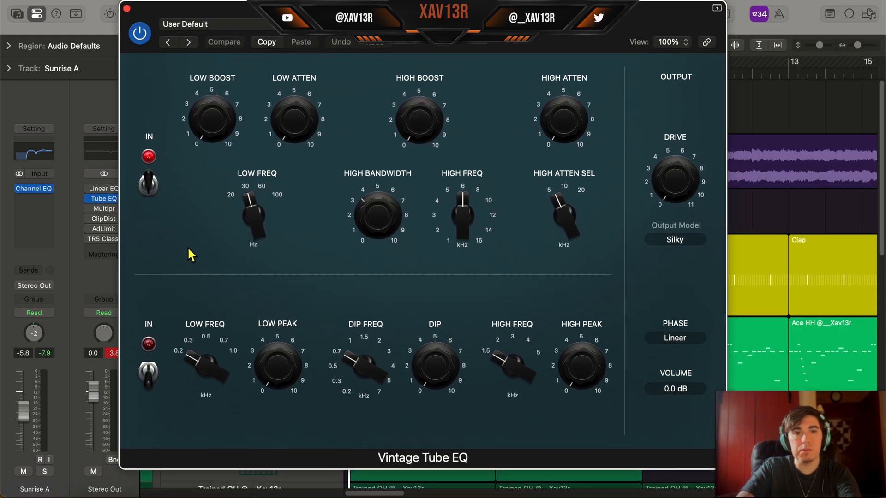
Leave the Vintage Tube EQ's lower section switched off and set its phase to Linear
left_click(148, 376)
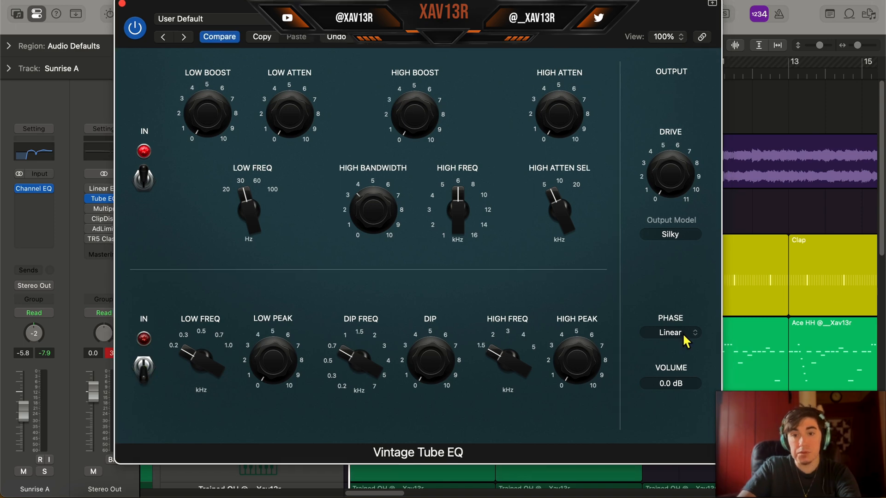
left_click(686, 333)
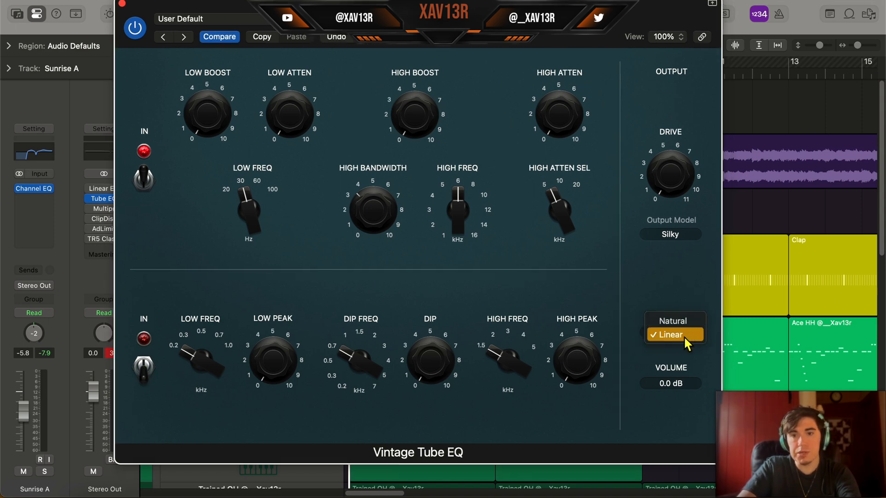
left_click(684, 336)
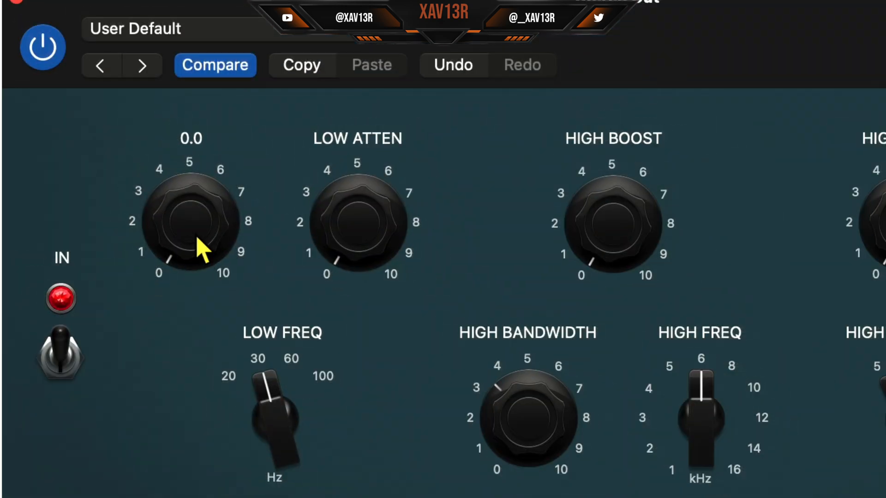
Raise the Vintage Tube EQ's low boost to 2.0, trying its low frequency at 60 Hz before returning it to 30 Hz
left_click_drag(210, 121, 211, 111)
left_click_drag(203, 229, 194, 178)
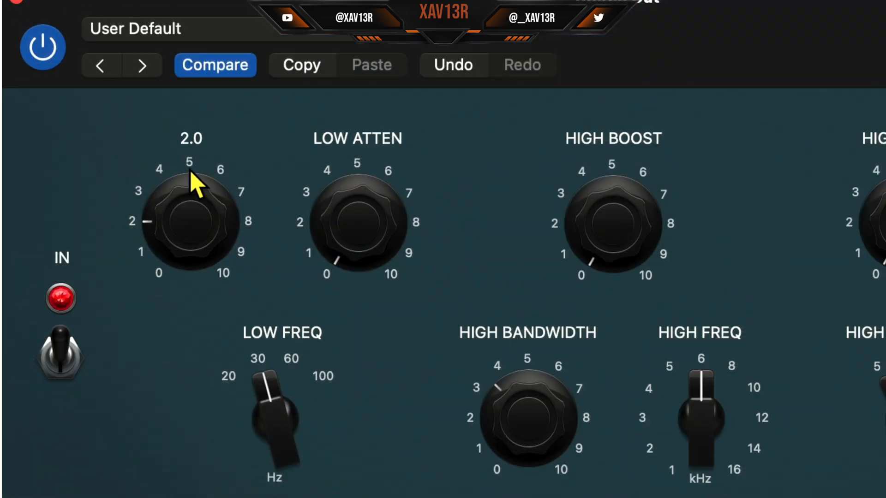
left_click_drag(272, 422, 269, 302)
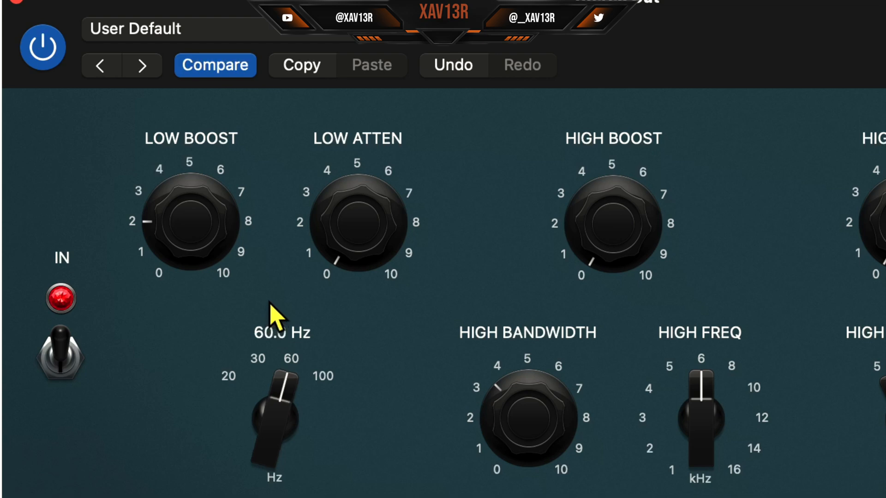
left_click_drag(269, 404, 268, 493)
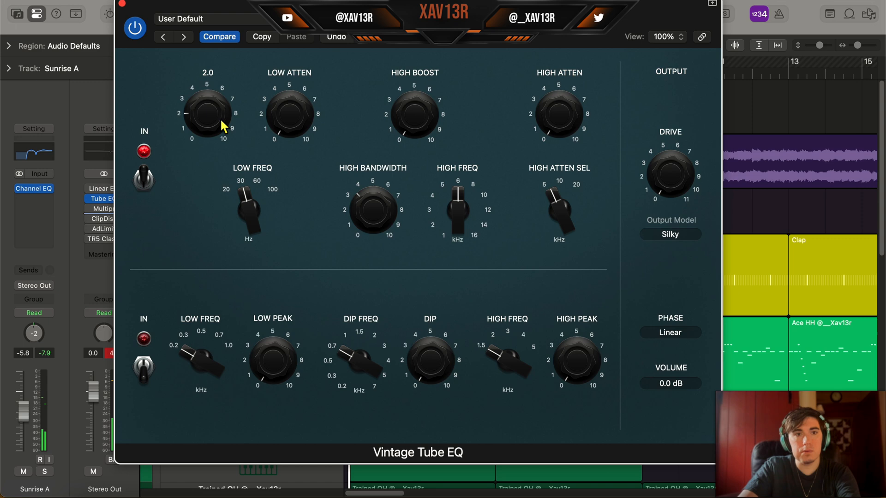
During playback, raise the Vintage Tube EQ's low attenuation, high boost and high attenuation to roughly 2 to 2.5
left_click_drag(289, 116, 294, 46)
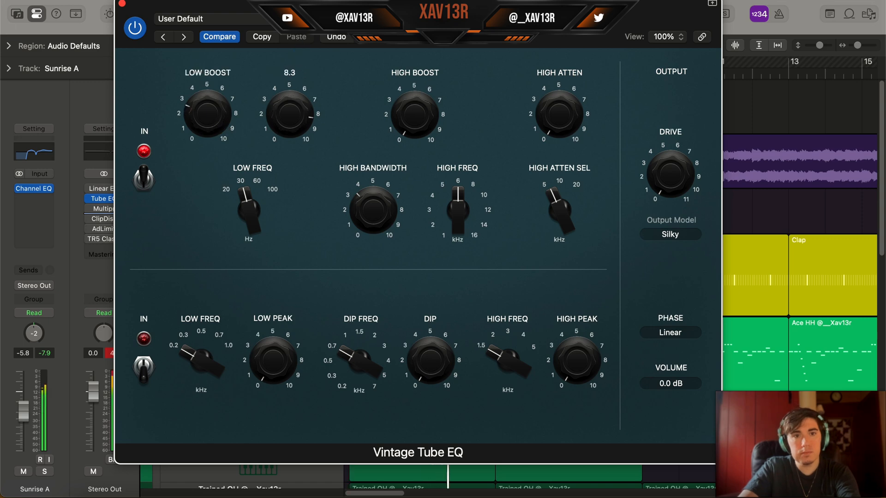
left_click_drag(314, 64, 306, 79)
left_click_drag(420, 107, 441, 68)
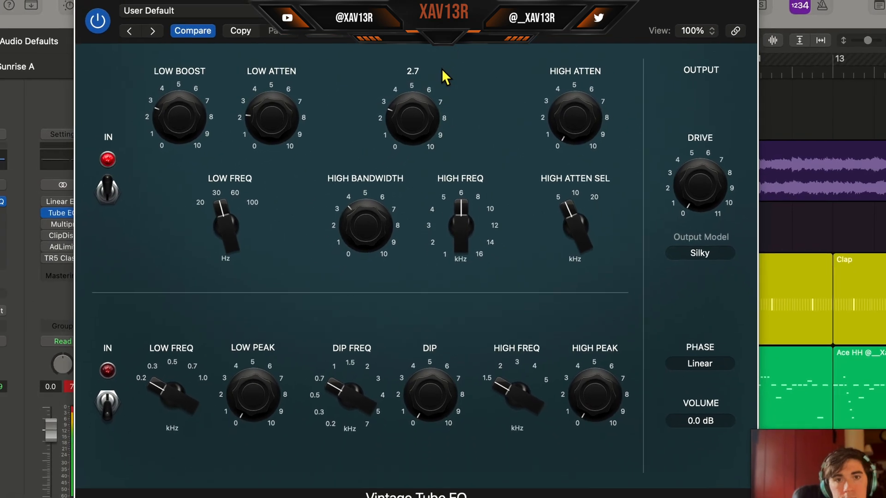
left_click_drag(593, 115, 586, 79)
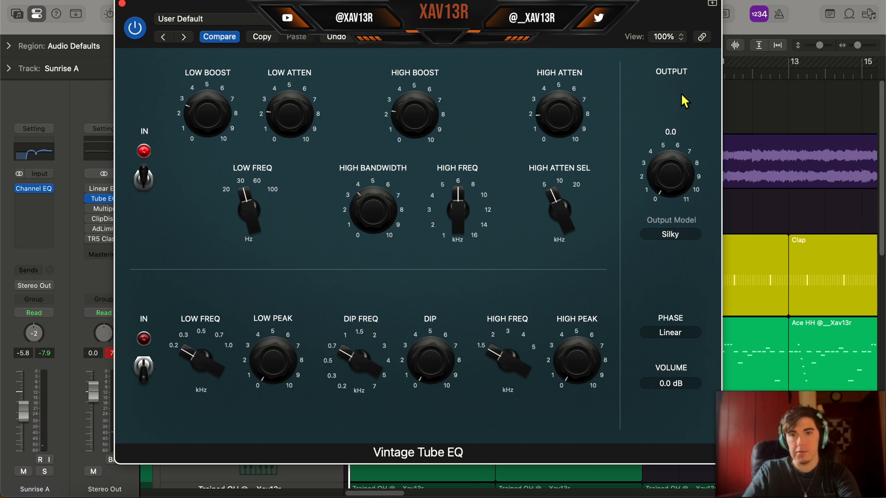
Set the Vintage Tube EQ's drive to about 1.9 and audition the Punchy output model against Silky, returning to Silky
left_click(694, 233)
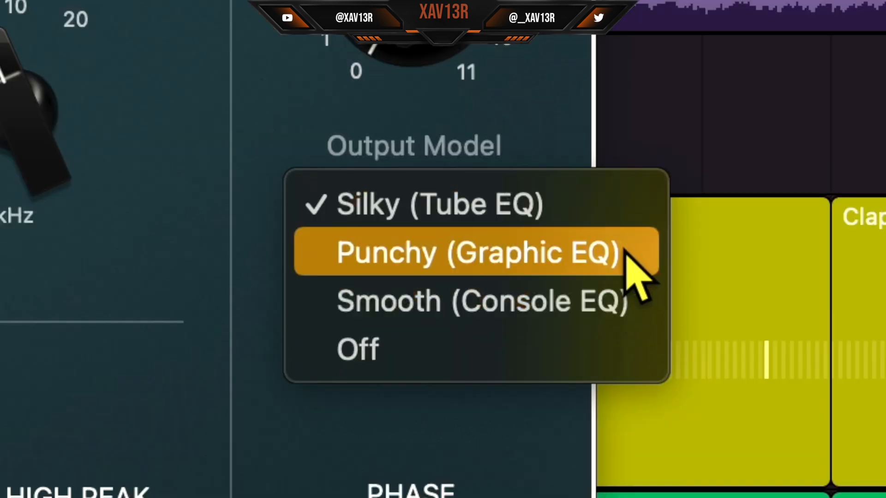
left_click(627, 217)
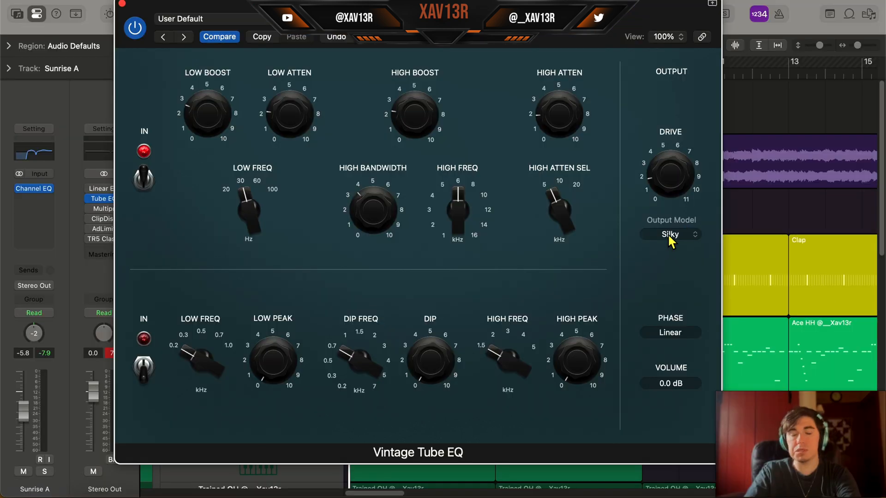
mouse_move(666, 185)
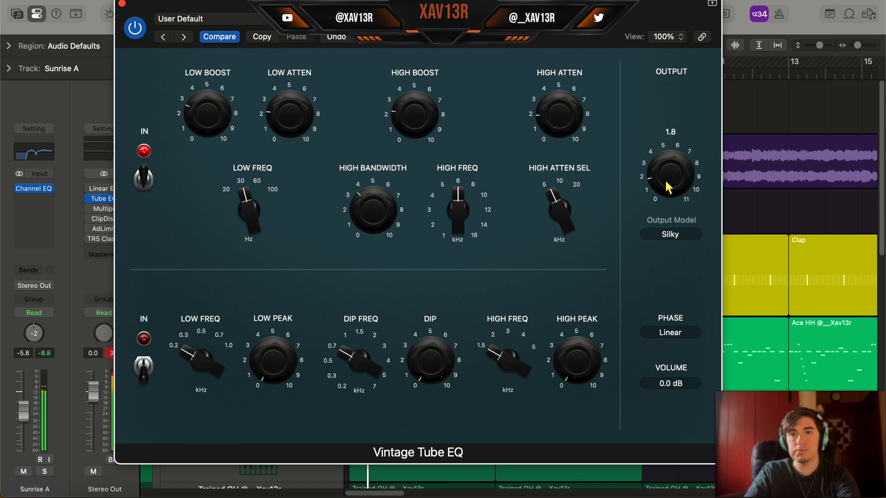
left_click(669, 234)
left_click(678, 250)
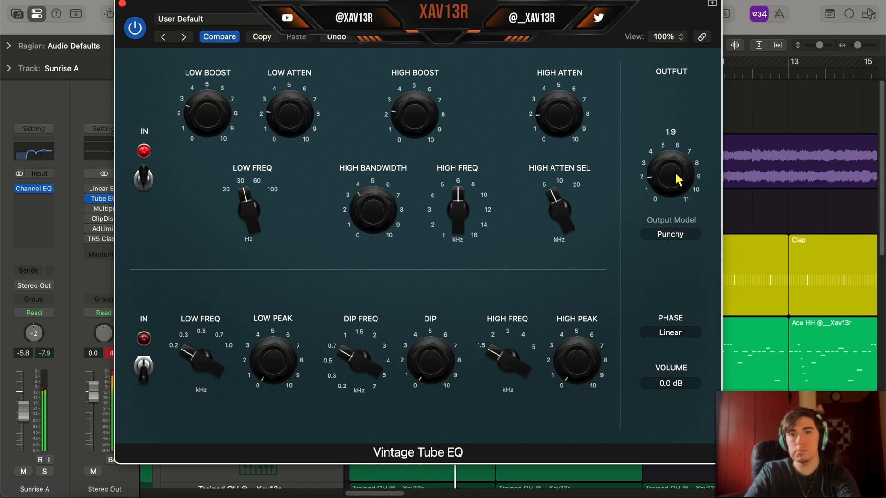
left_click(682, 235)
left_click(682, 222)
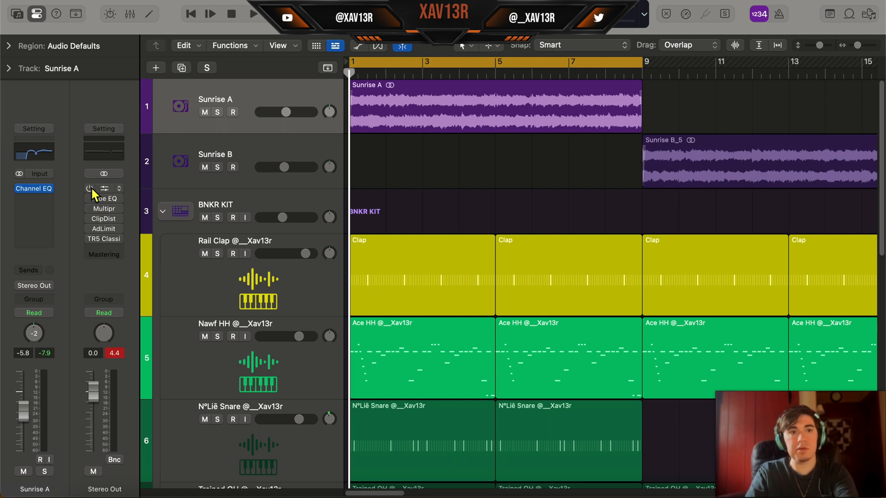
Enable the Tube EQ and Multipressor on the Stereo Out, and play the beat with the Multipressor open before closing it
key("space")
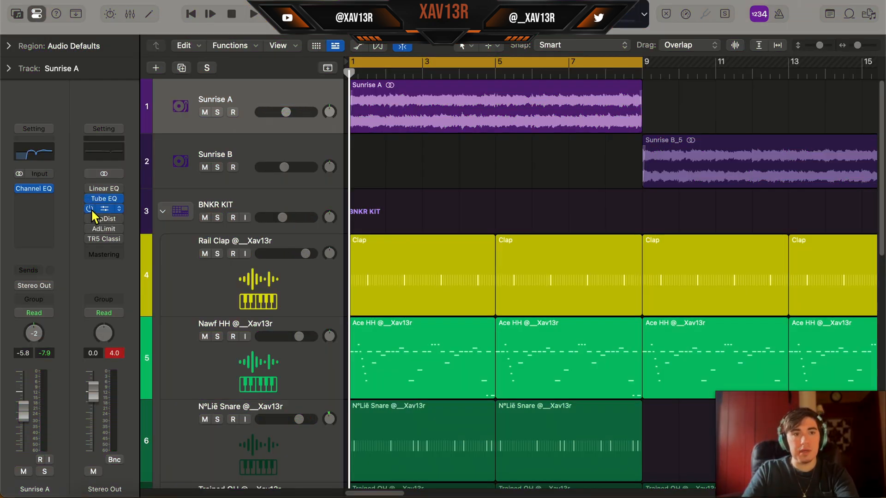
left_click(105, 209)
left_click_drag(523, 145, 476, 88)
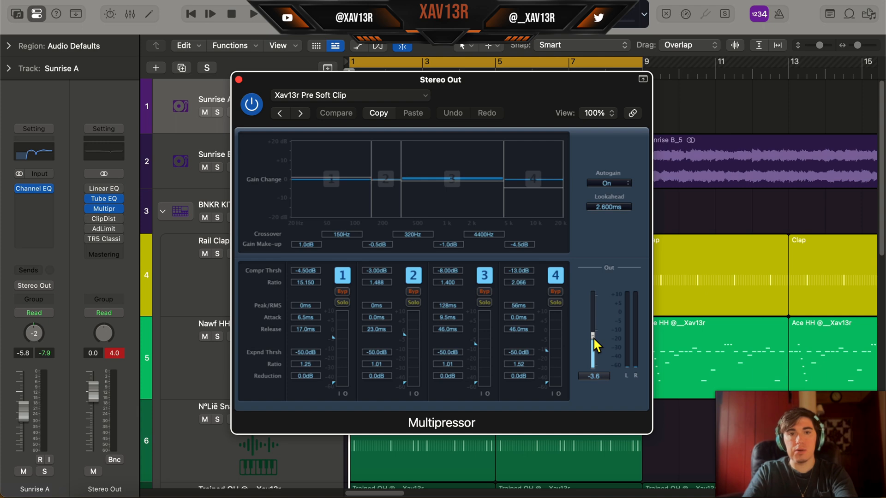
key("space")
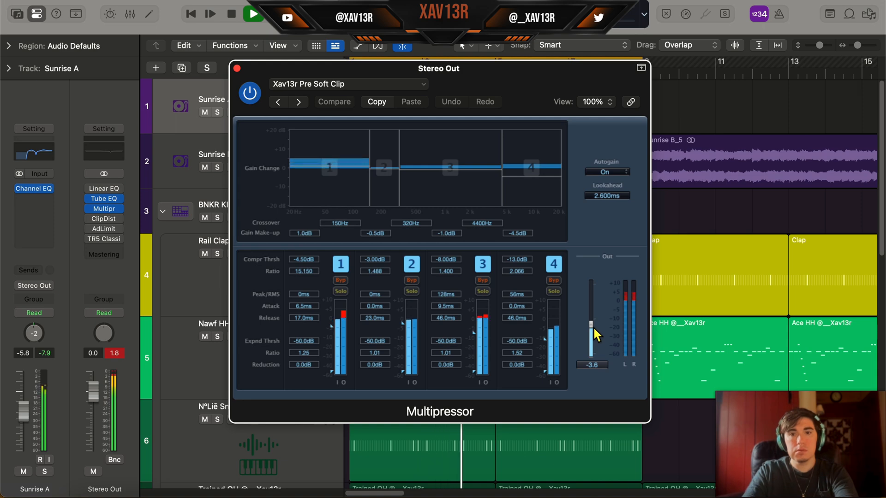
key("space")
left_click(237, 68)
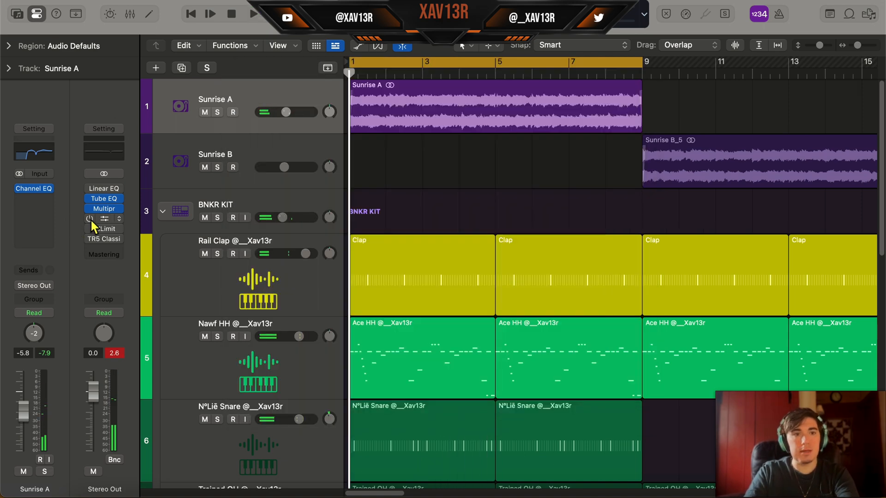
Enable and open the TR5 Classic Clipper, reset its gain to 0.0 dB with slope at -10.0, and raise the gain during playback
left_click(104, 240)
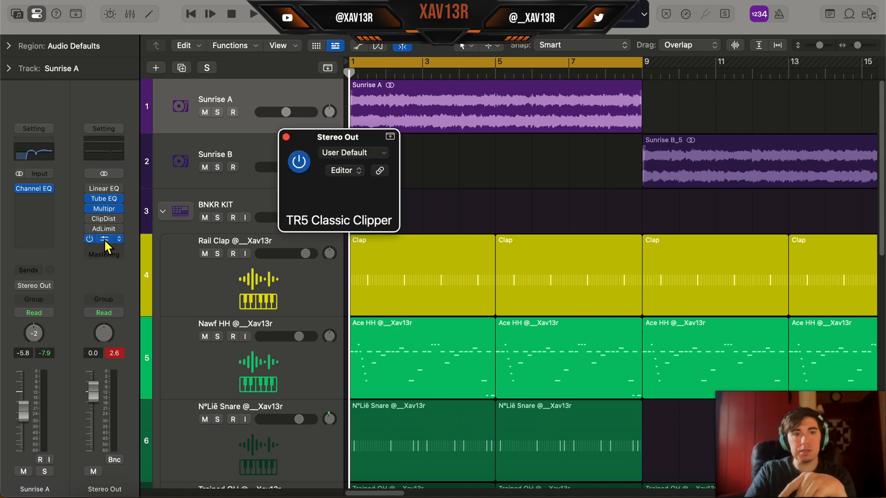
left_click_drag(605, 183, 507, 91)
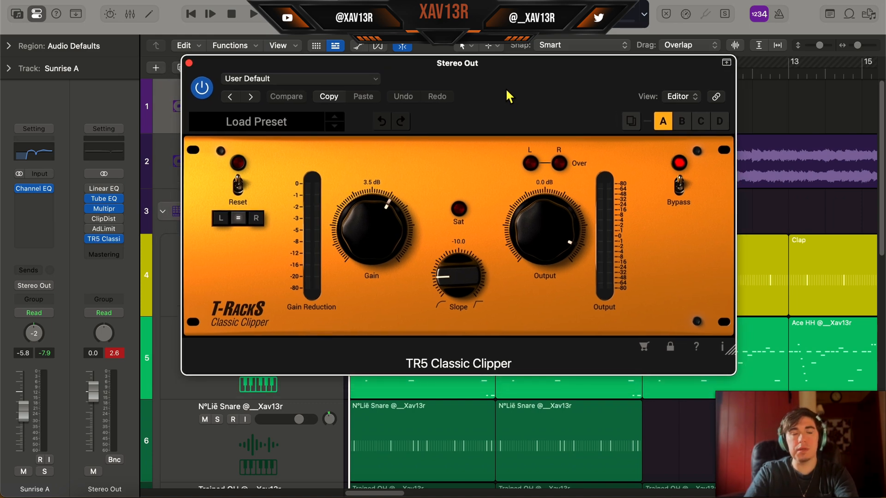
left_click_drag(507, 87, 507, 79)
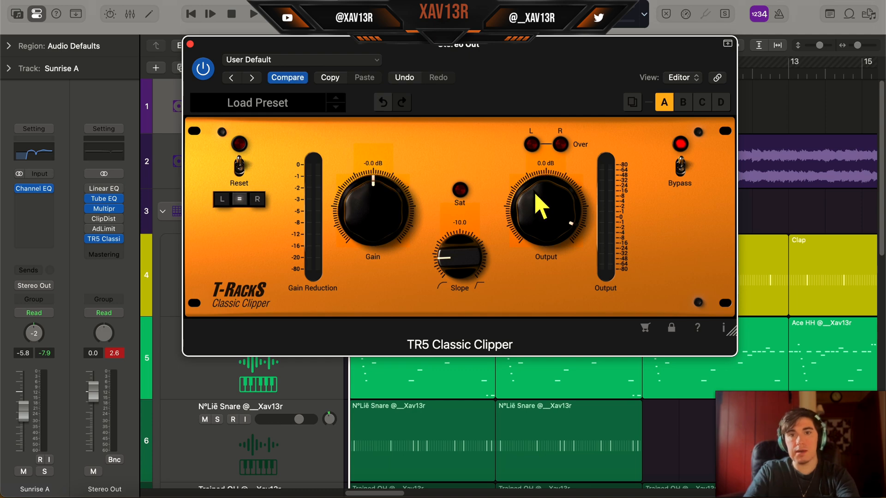
mouse_move(466, 245)
left_mouse_down()
mouse_move(473, 223)
mouse_move(473, 260)
left_mouse_up()
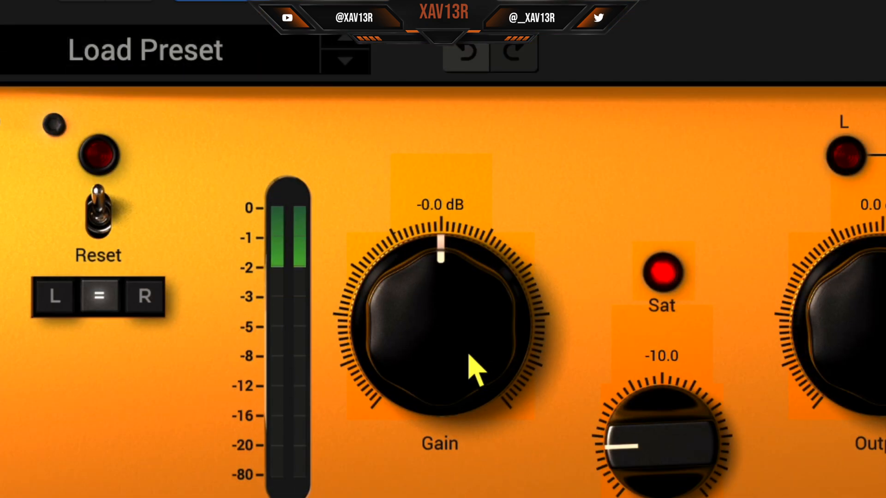
left_click_drag(469, 355, 476, 305)
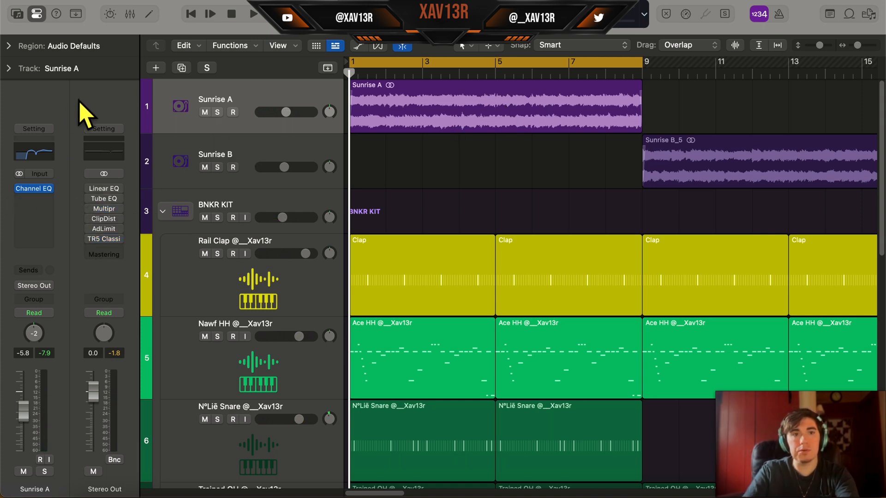
Re-enable the Tube EQ, Multipressor and TR5 Classic Clipper on the Stereo Out, play the beat, and open the Sunrise A region's audio editor
key("space")
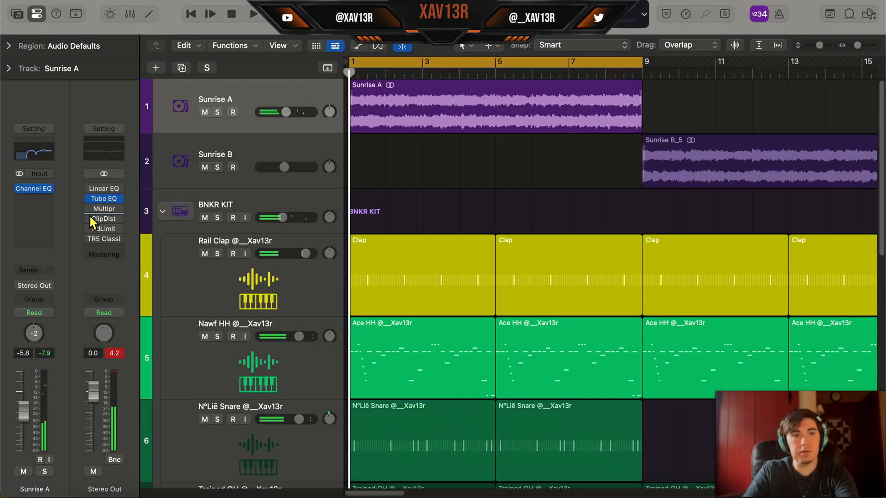
left_click(90, 209)
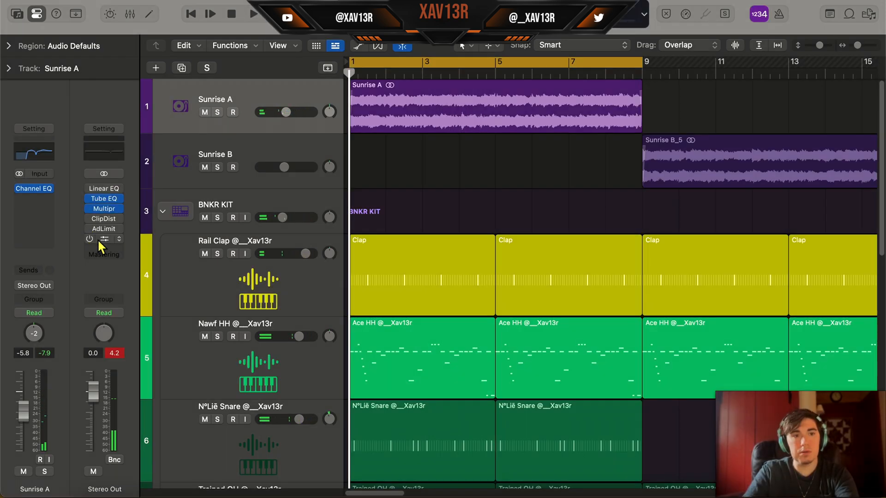
left_click(90, 239)
key("space")
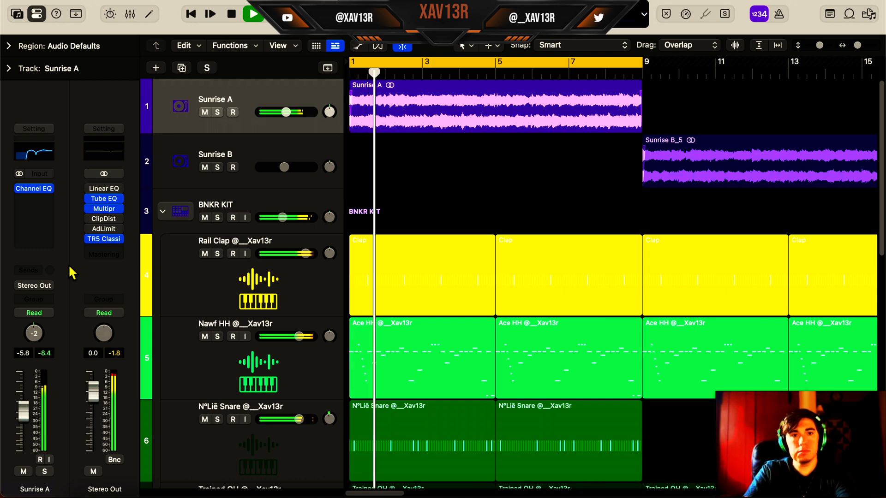
double_click(514, 119)
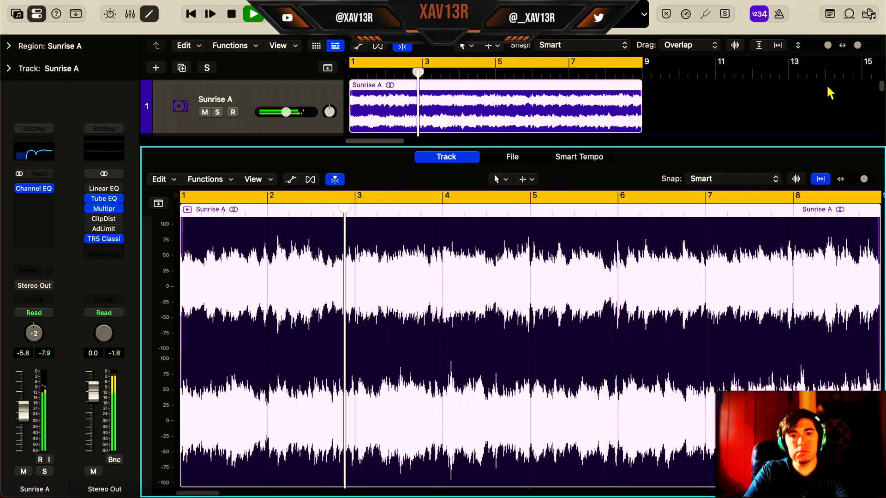